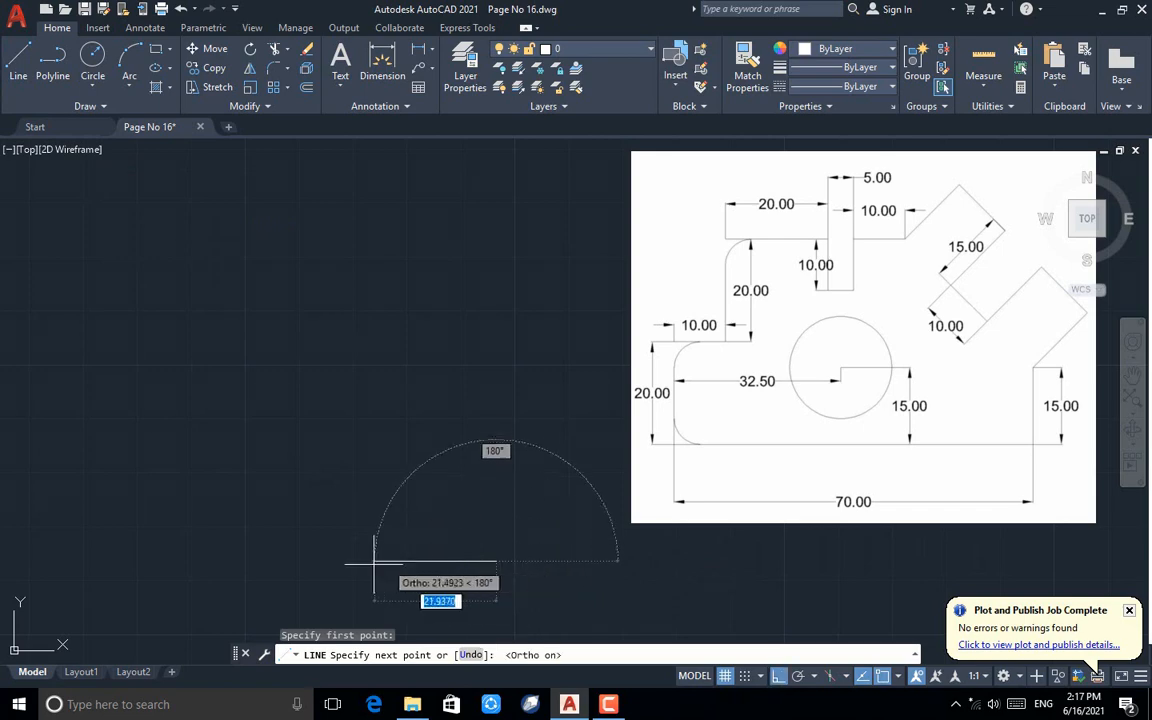
# Draw the outline's bottom edge 70 units to the left, followed by a 20-unit edge upward and a 10-unit ledge to the right
pyautogui.write('70')
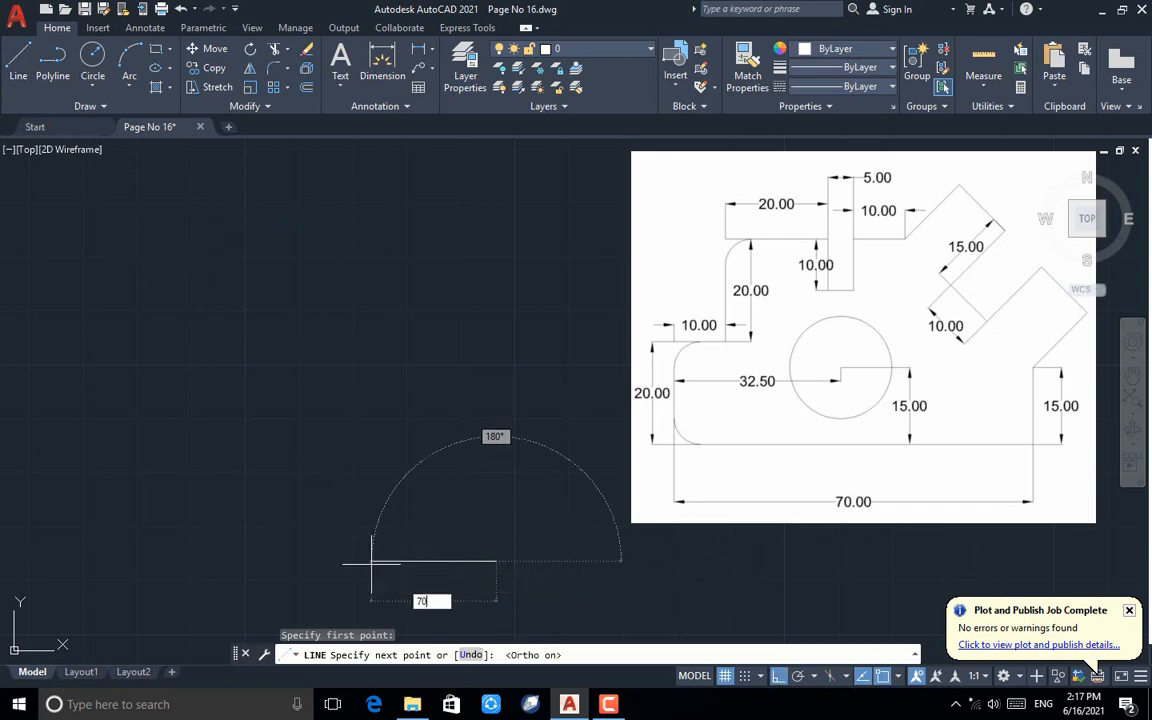
pyautogui.press('Return')
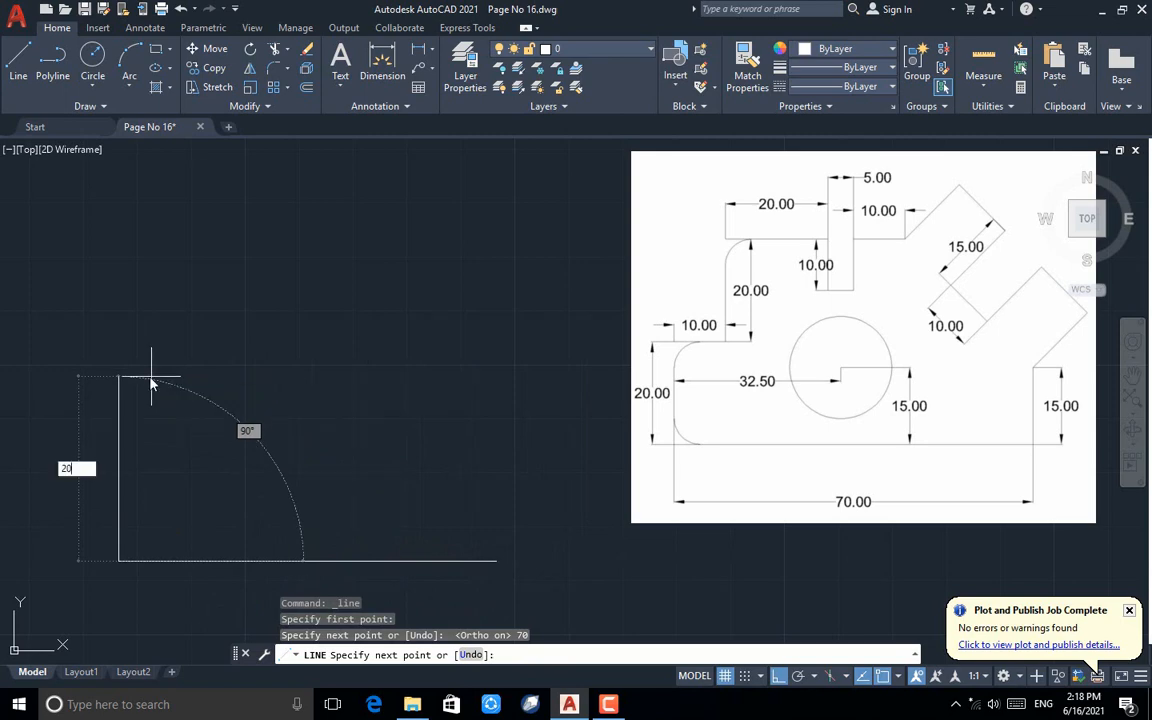
pyautogui.write('20')
pyautogui.press('Return')
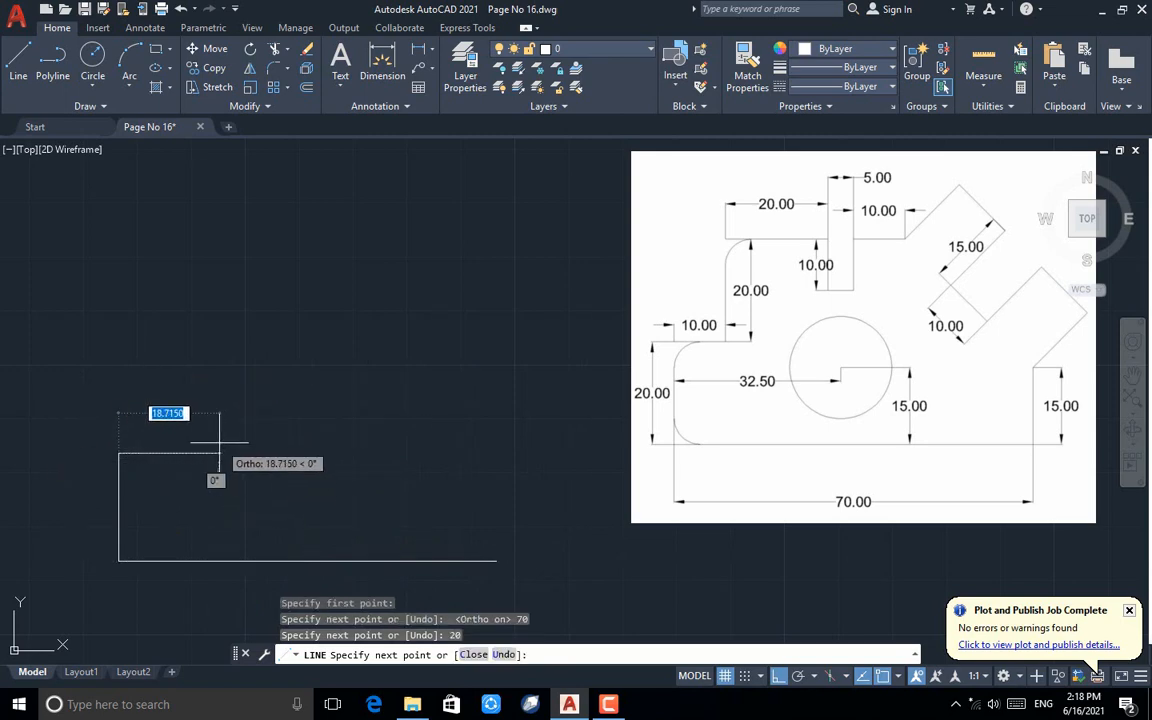
pyautogui.press('Return')
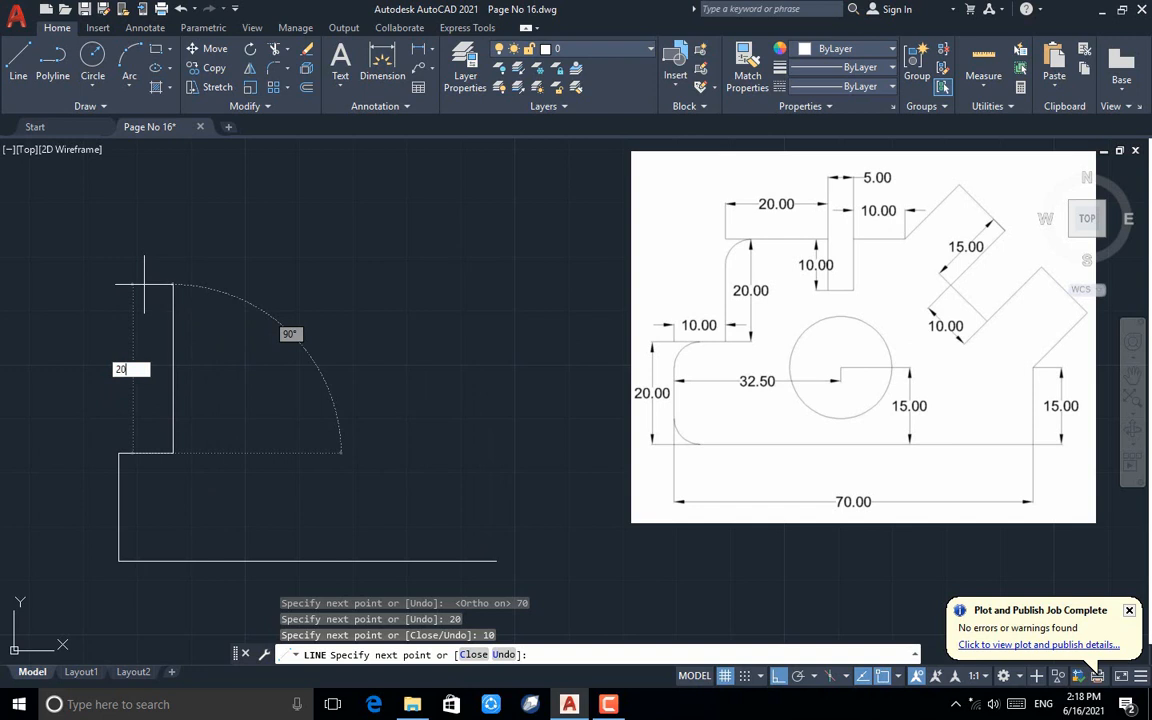
# Continue the outline from the ledge with a 20-unit line upward and a 20-unit line to the right
pyautogui.write('20')
pyautogui.press('Return')
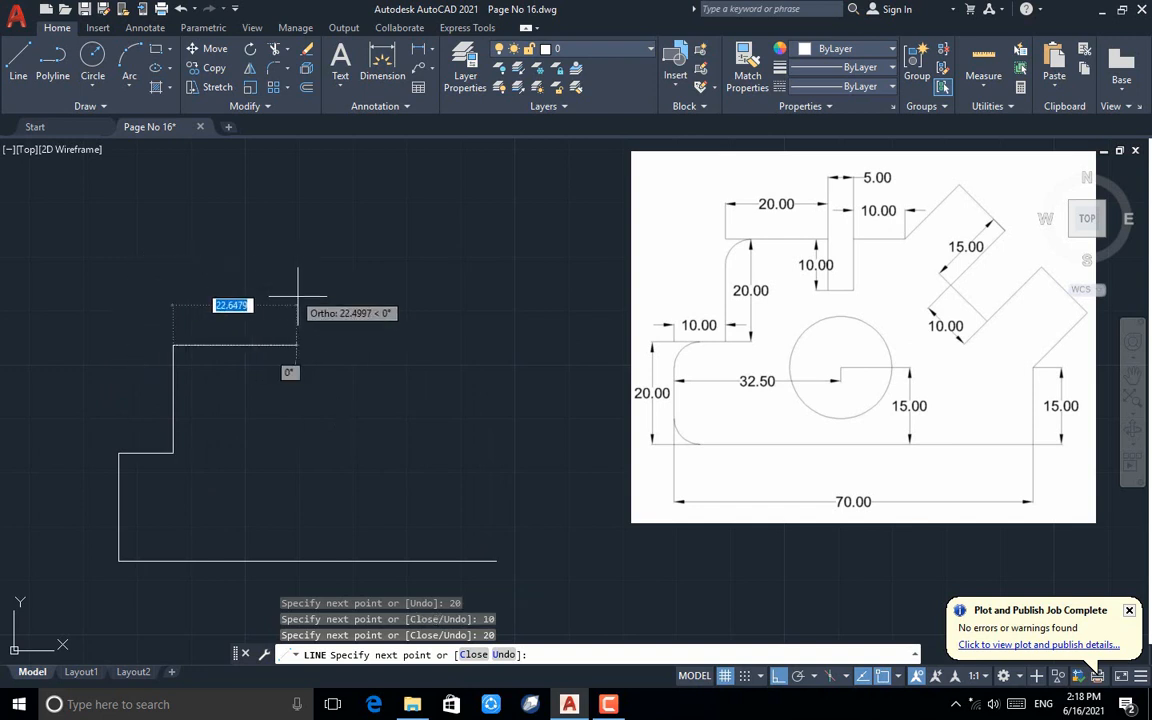
pyautogui.write('2')
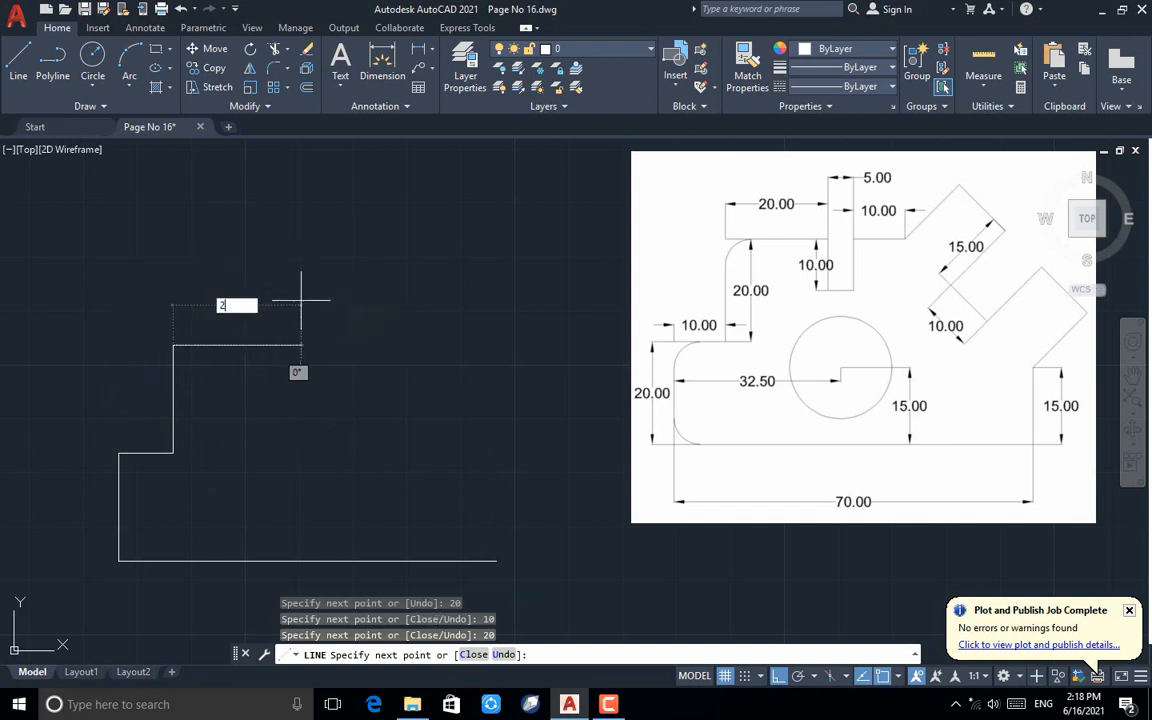
pyautogui.write('0')
pyautogui.press('Return')
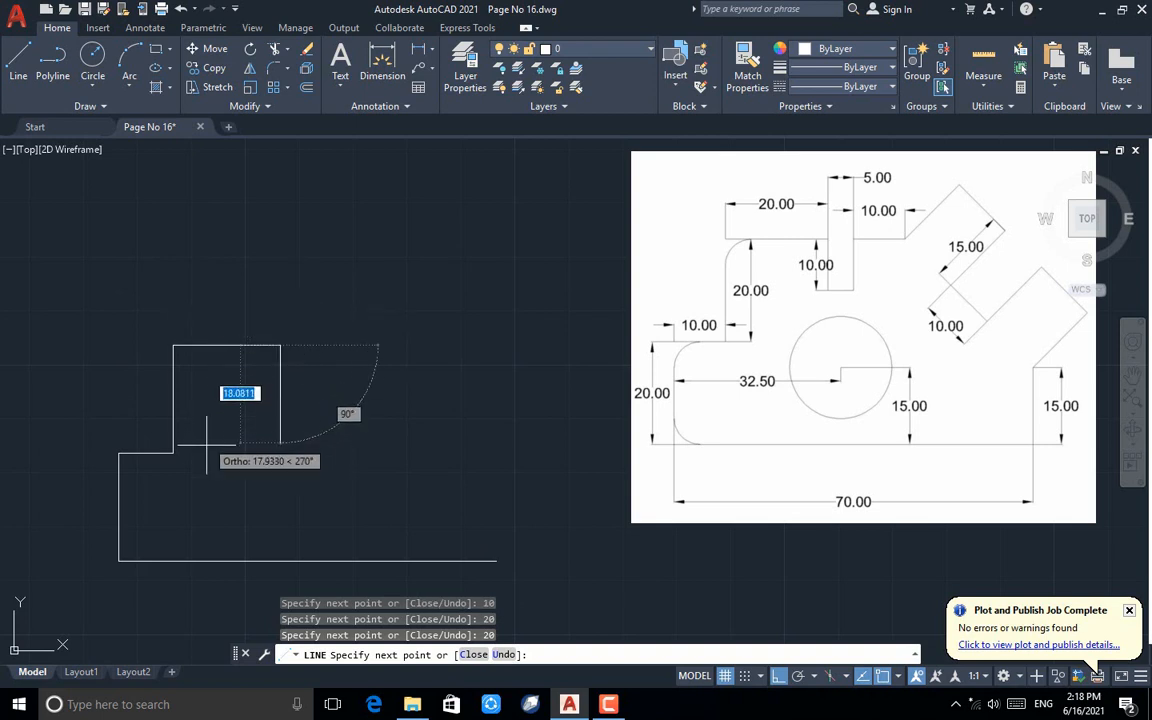
# Draw the notch 10 deep and 5 wide in the upper edge, and finish with a 10-unit line to the right
pyautogui.write('10')
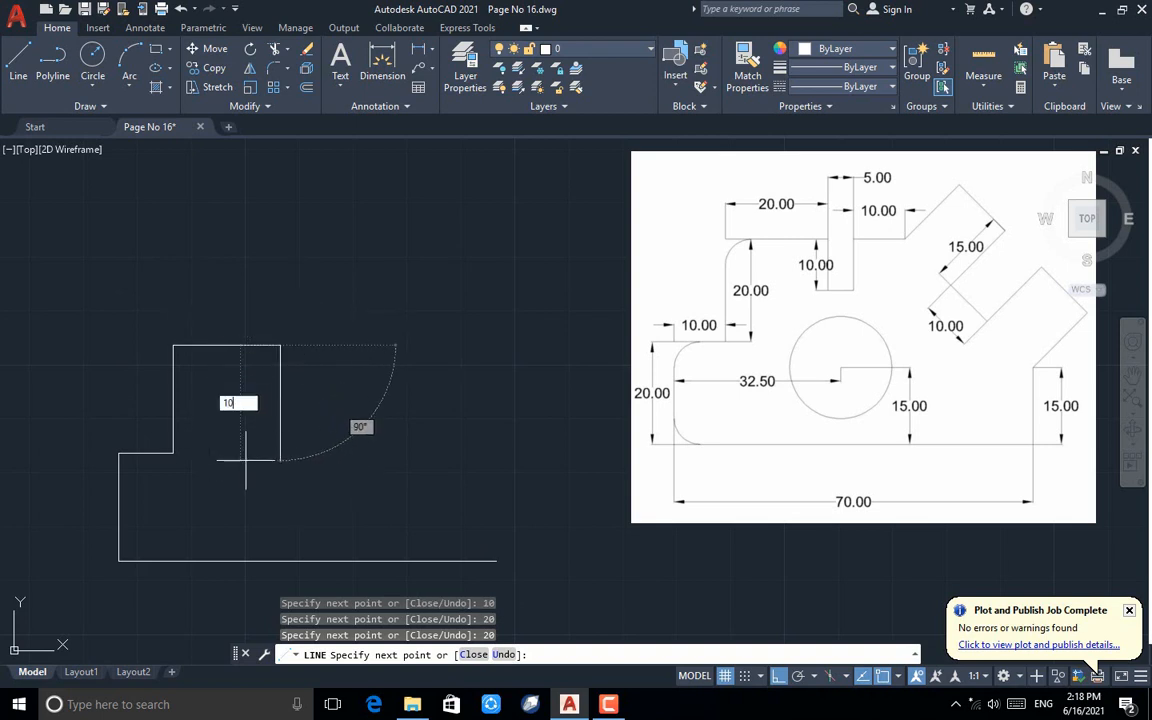
pyautogui.press('Return')
pyautogui.write('5')
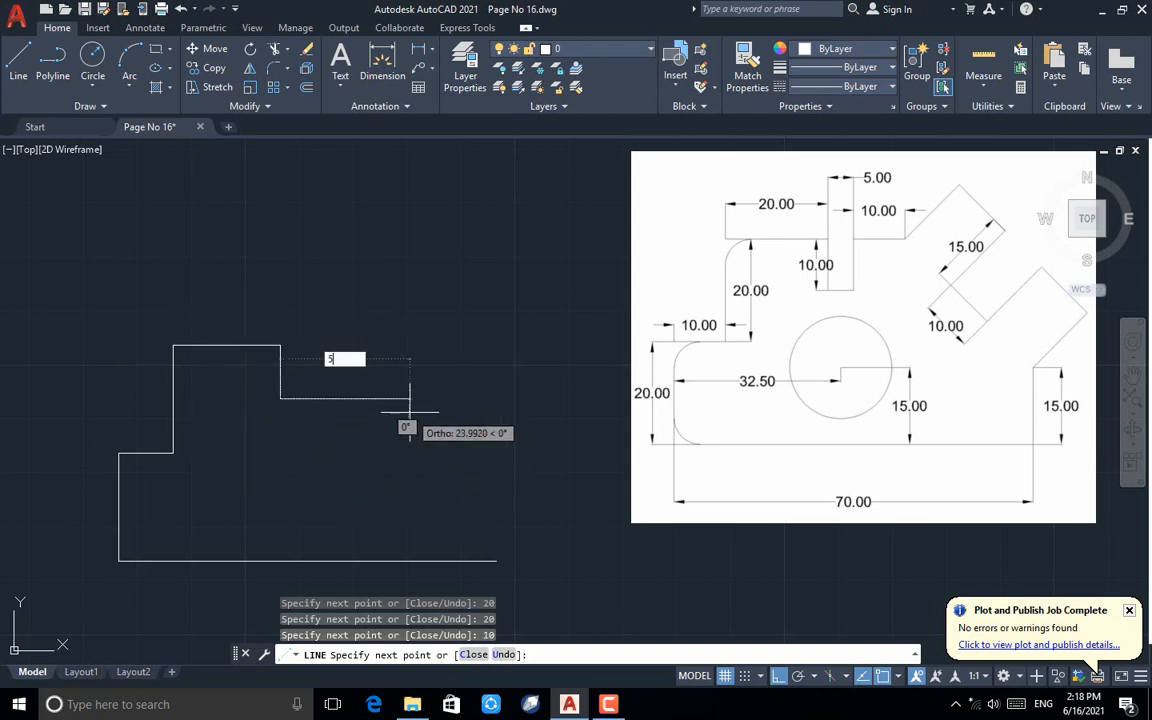
pyautogui.press('Return')
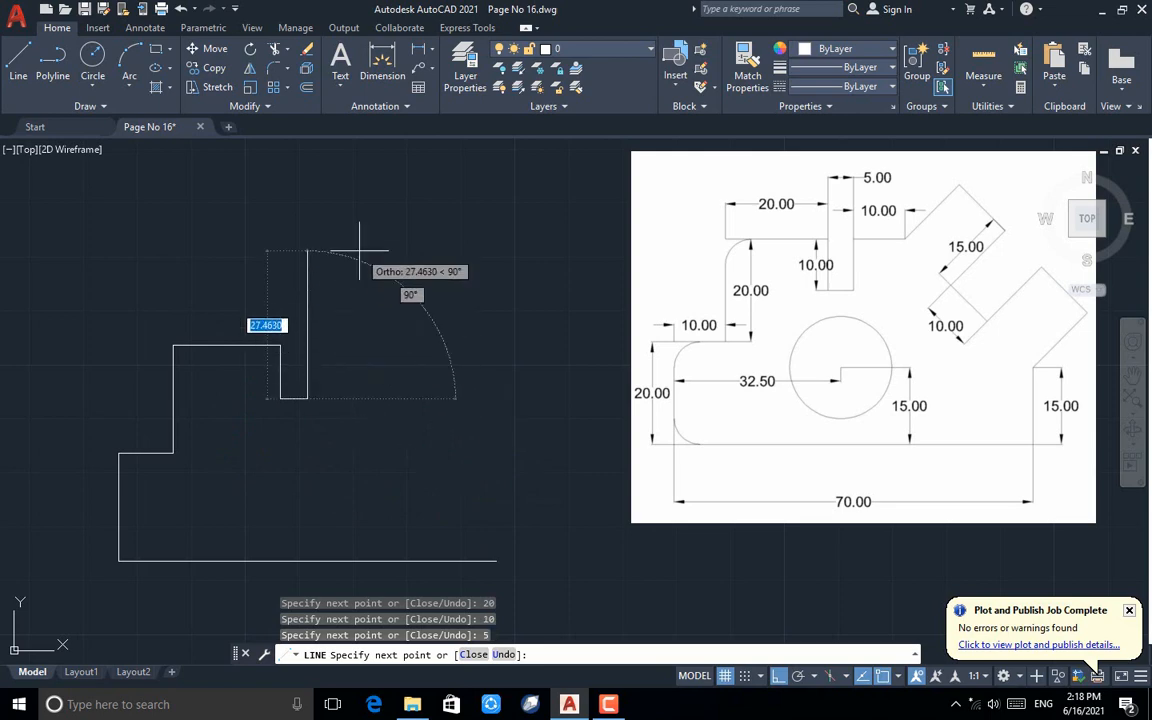
pyautogui.write('10')
pyautogui.press('Return')
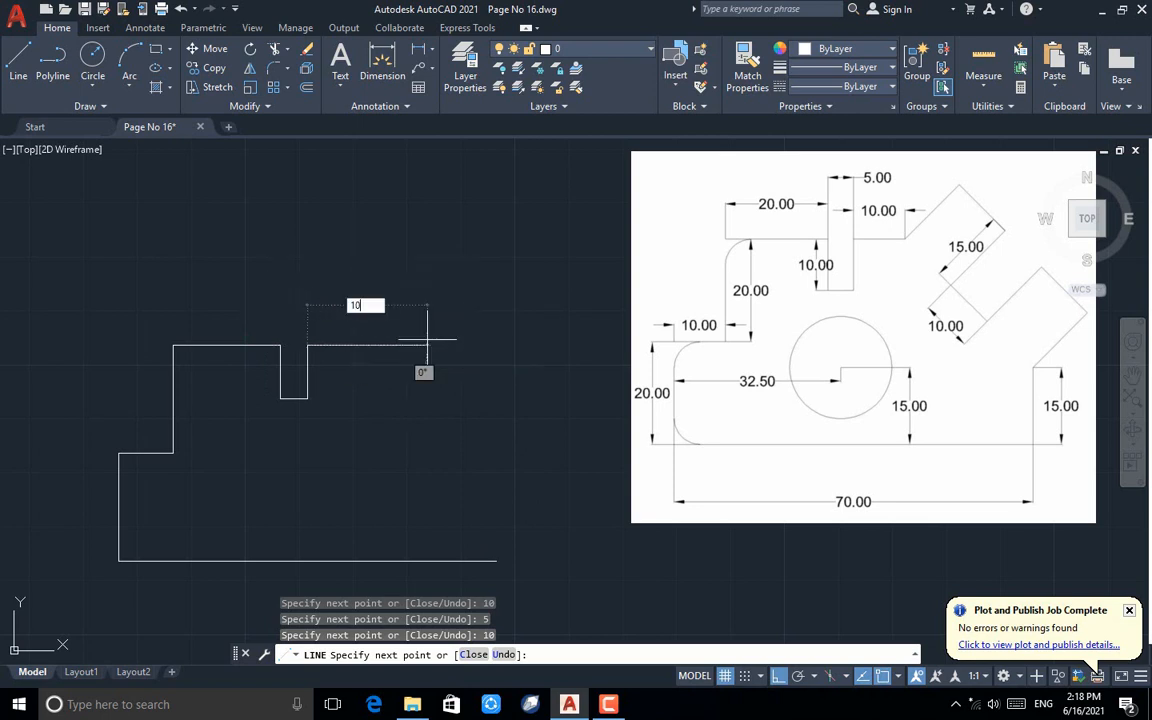
pyautogui.press('Return')
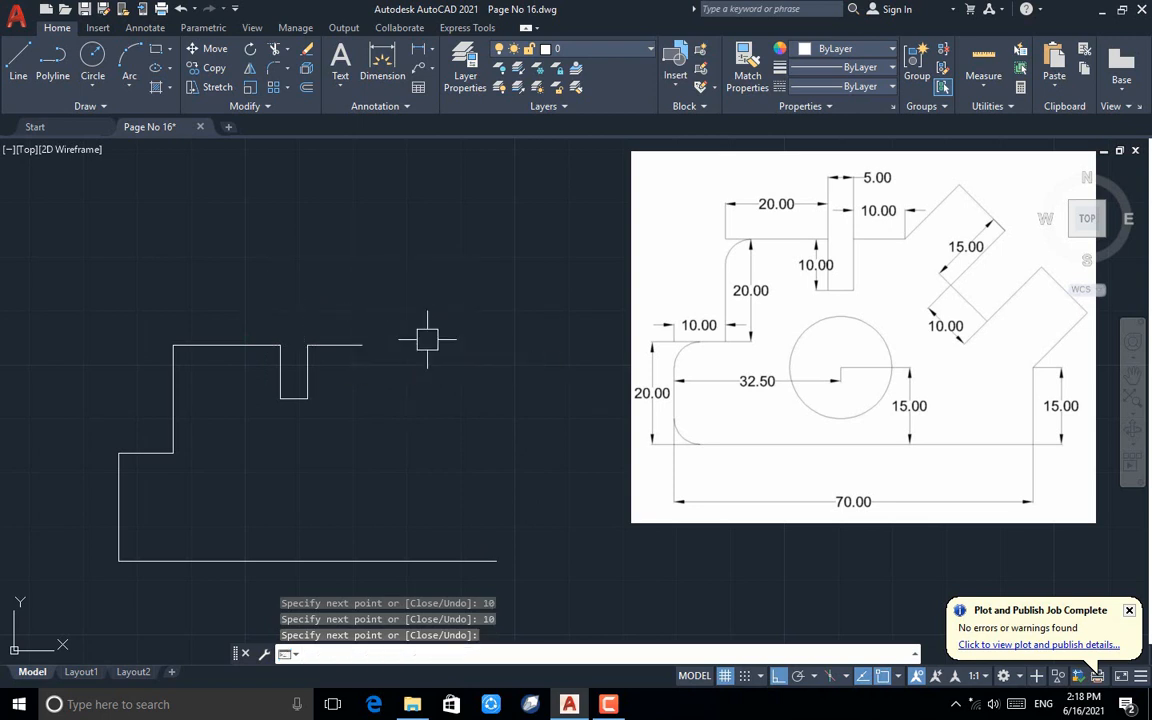
# Draw a 15-unit line up from the bottom edge's right end and join it diagonally to the upper edge's open end
pyautogui.press('Return')
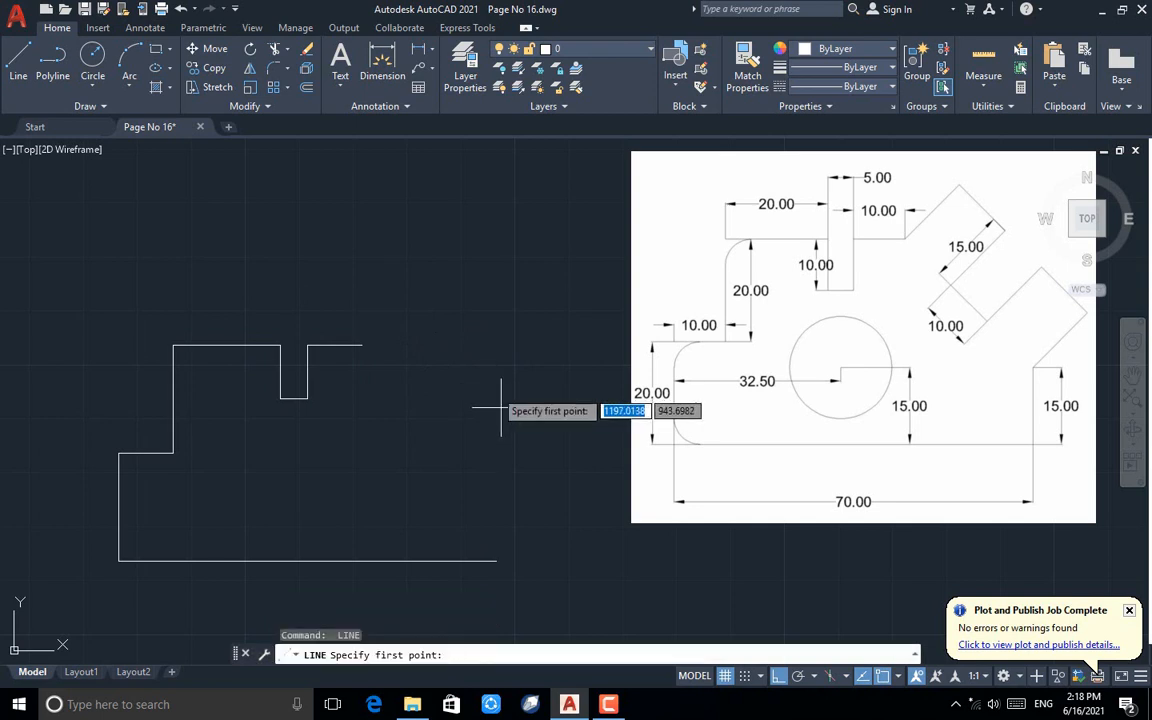
pyautogui.click(500, 561)
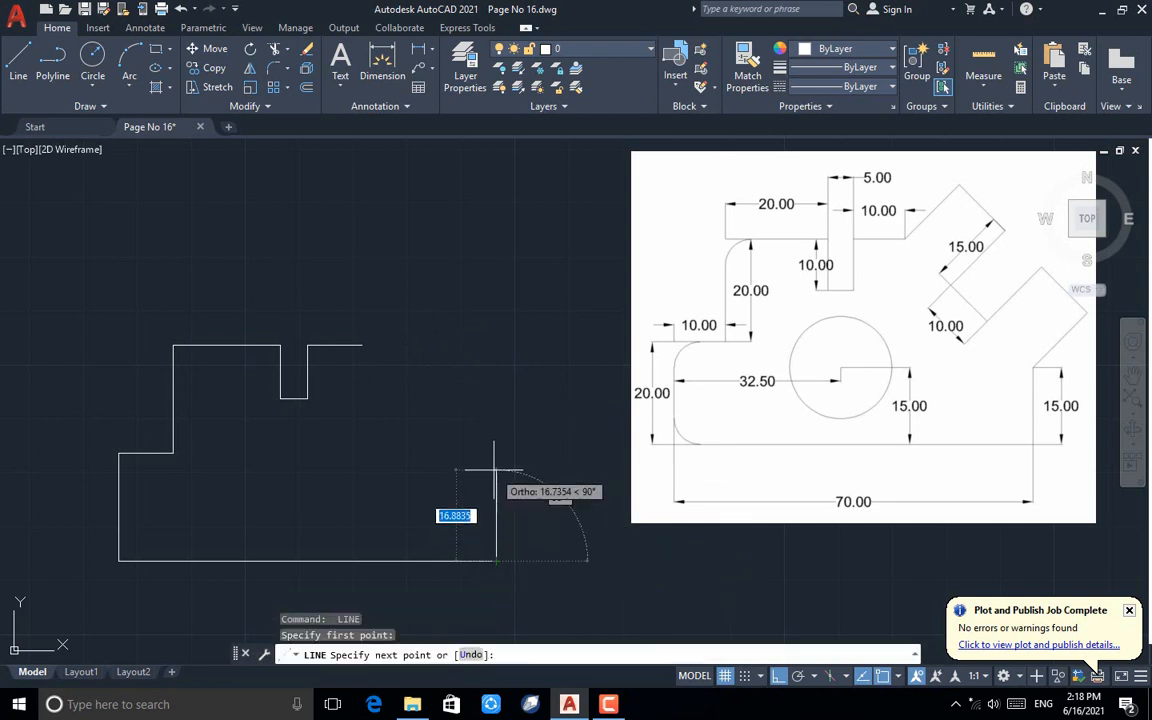
pyautogui.write('1')
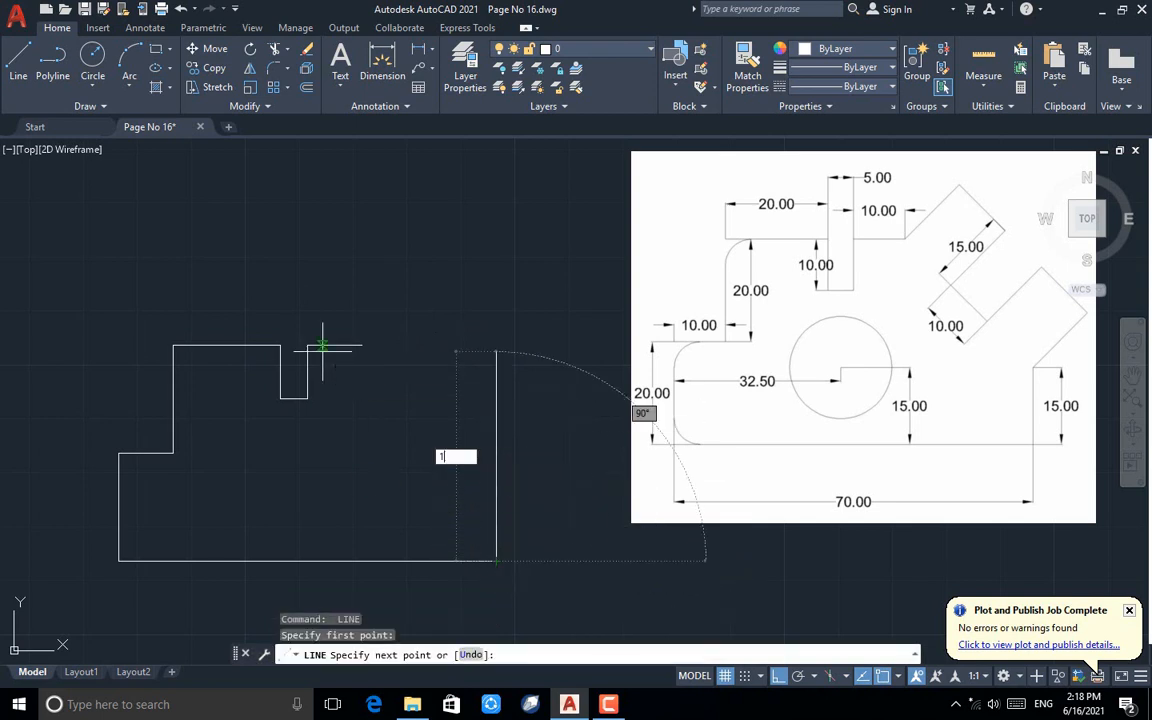
pyautogui.write('5')
pyautogui.press('Return')
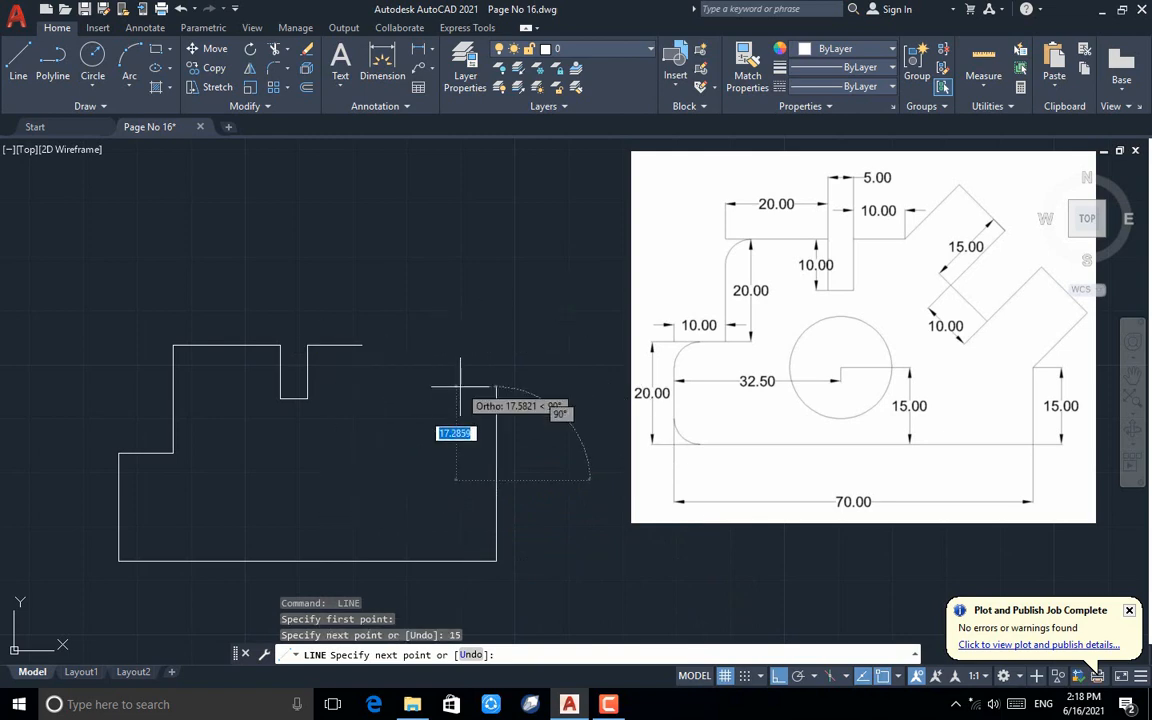
pyautogui.click(362, 345)
pyautogui.press('Return')
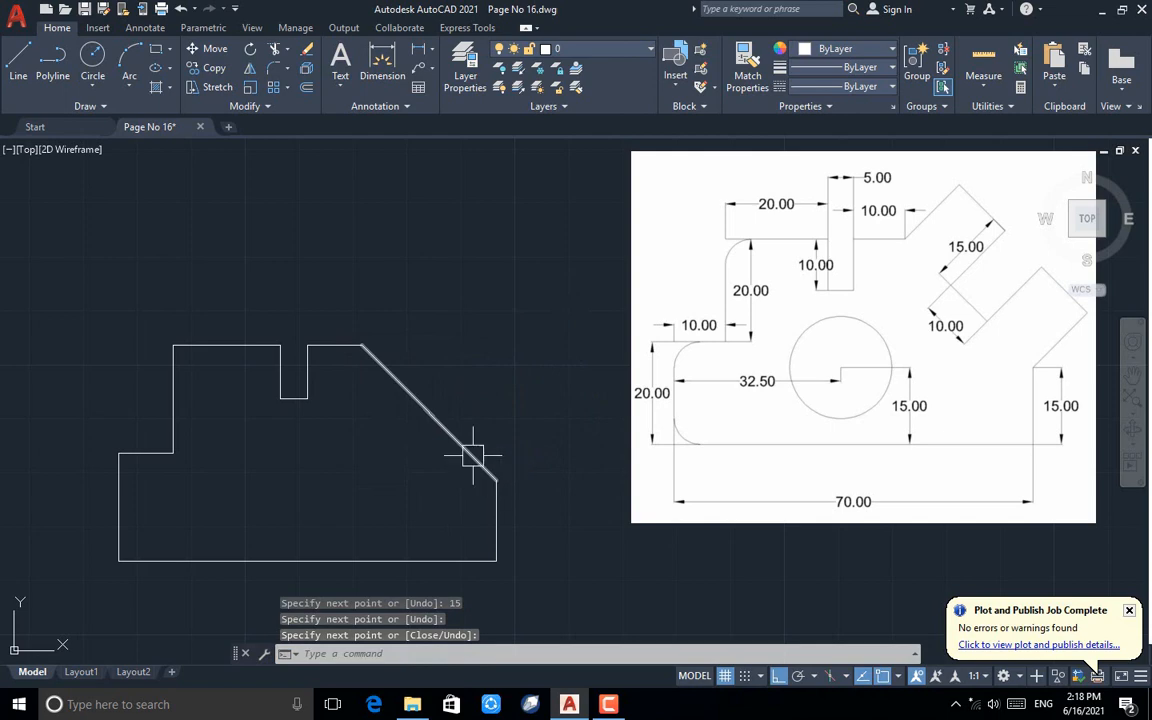
# With Ortho off, draw a 15-unit line at 45 degrees outward from the diagonal's midpoint
pyautogui.click(18, 66)
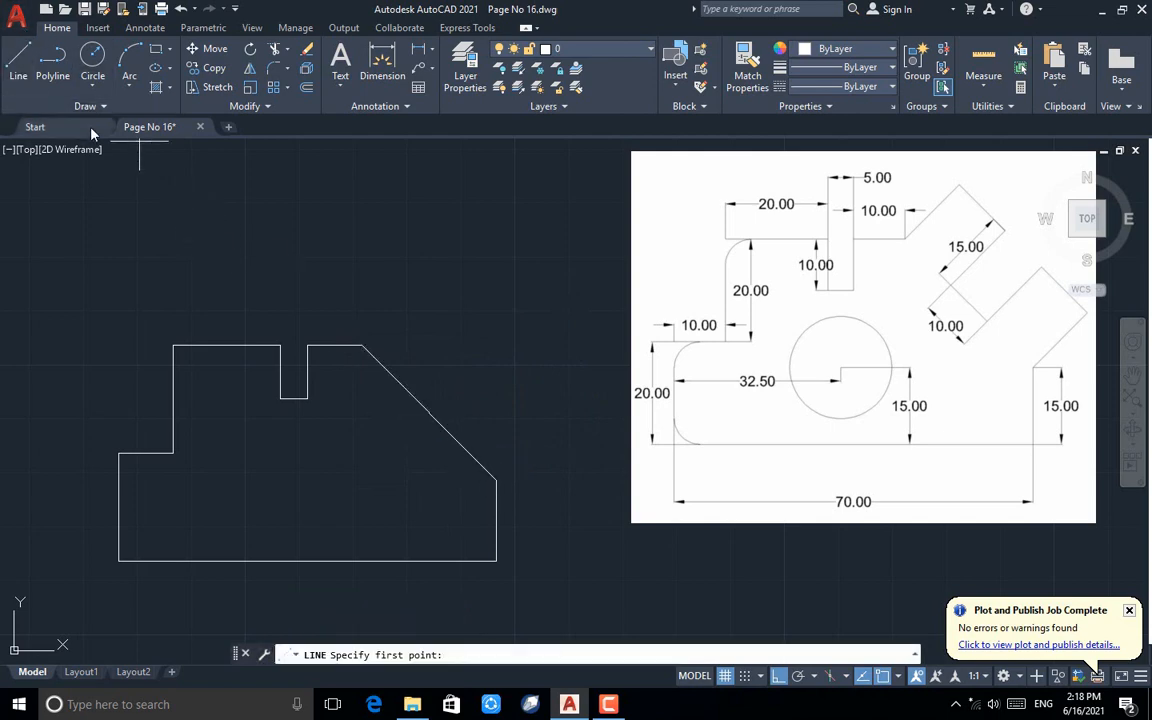
pyautogui.click(428, 410)
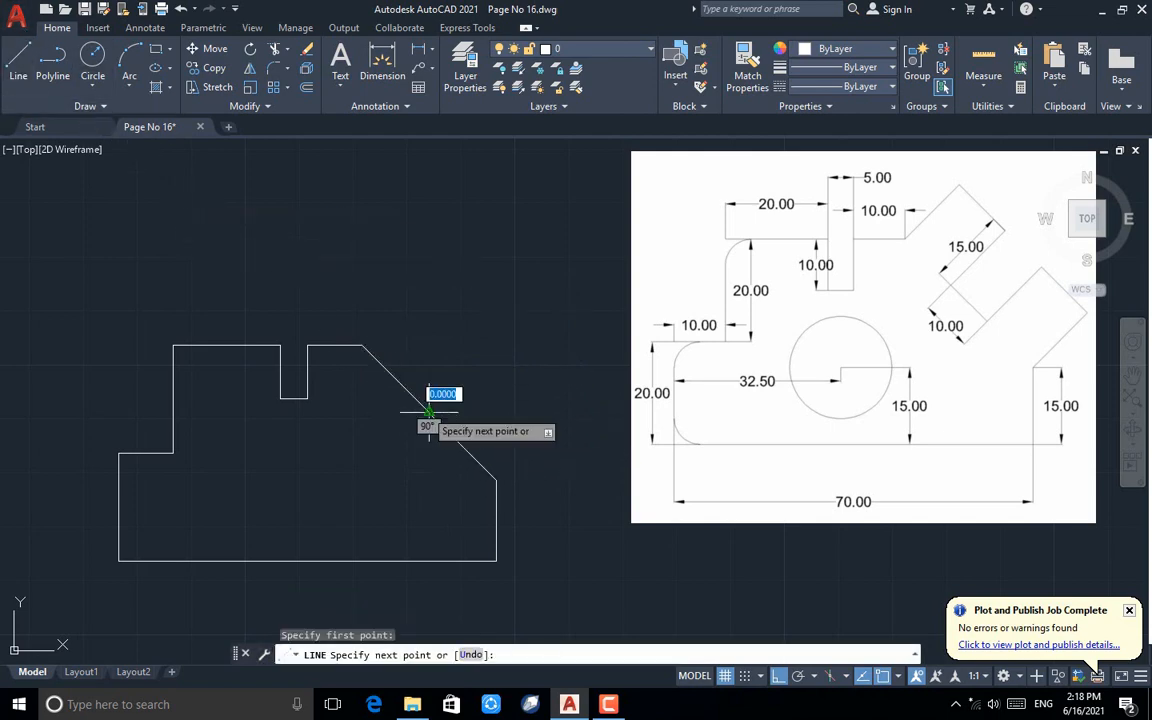
pyautogui.press('F8')
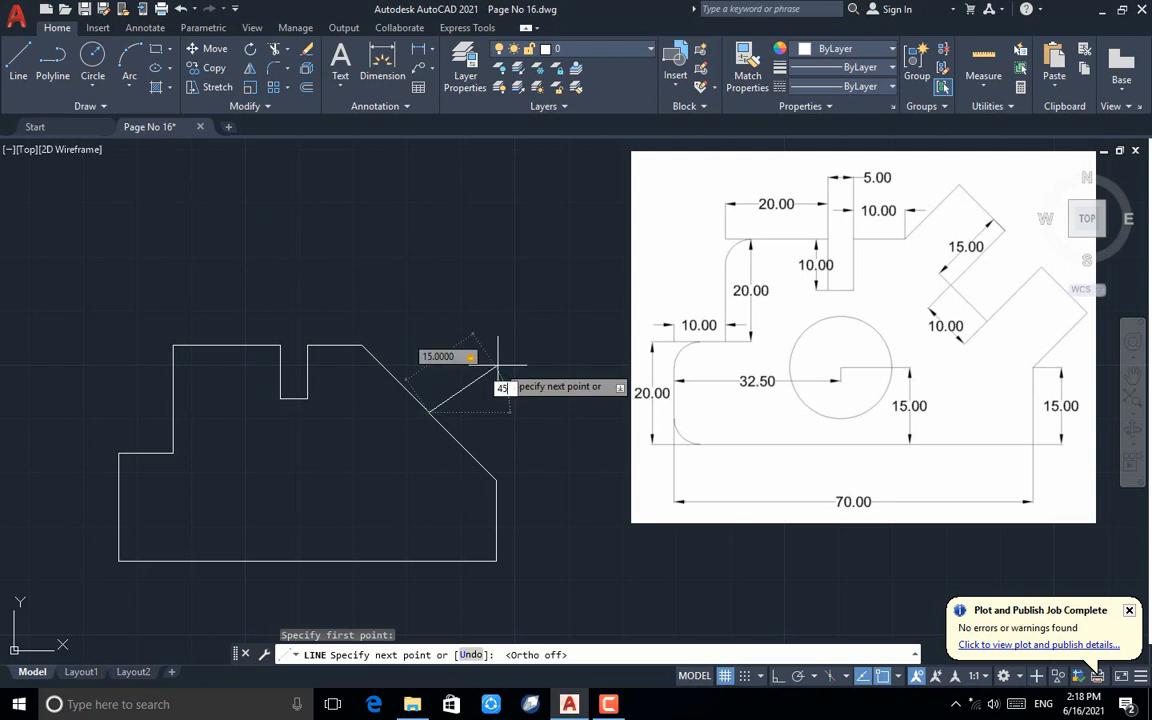
pyautogui.press('Return')
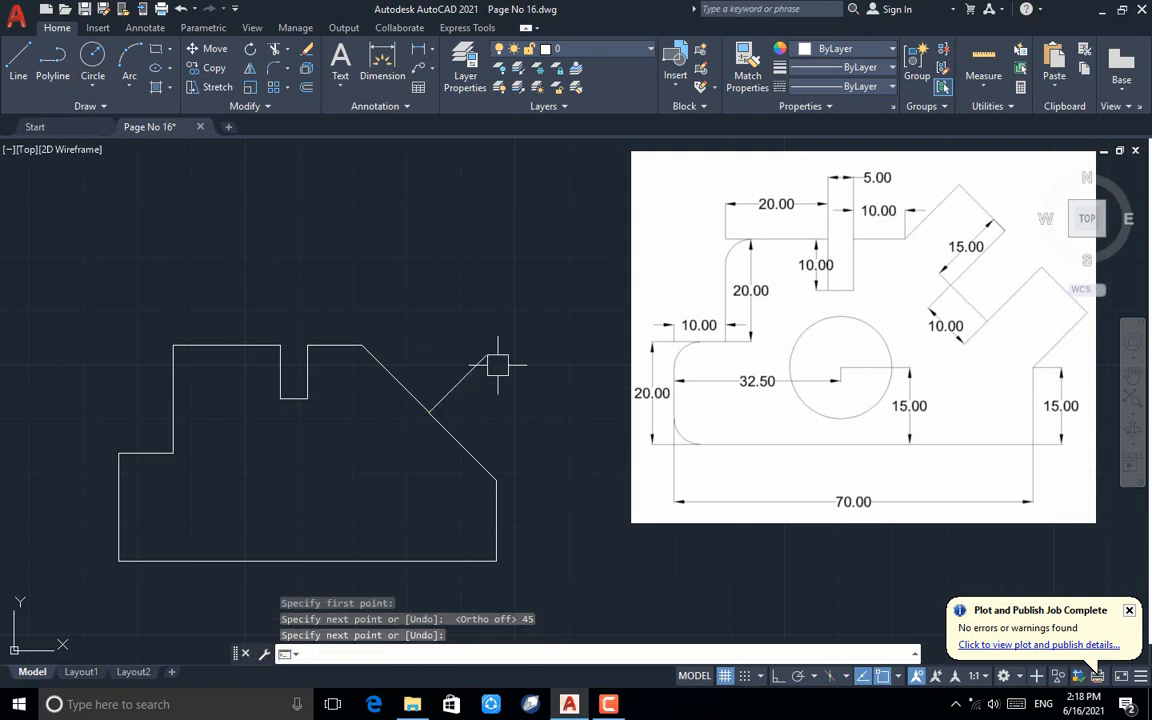
pyautogui.press('Return')
# Offset the 45-degree line by 5 units to both sides
pyautogui.click(307, 90)
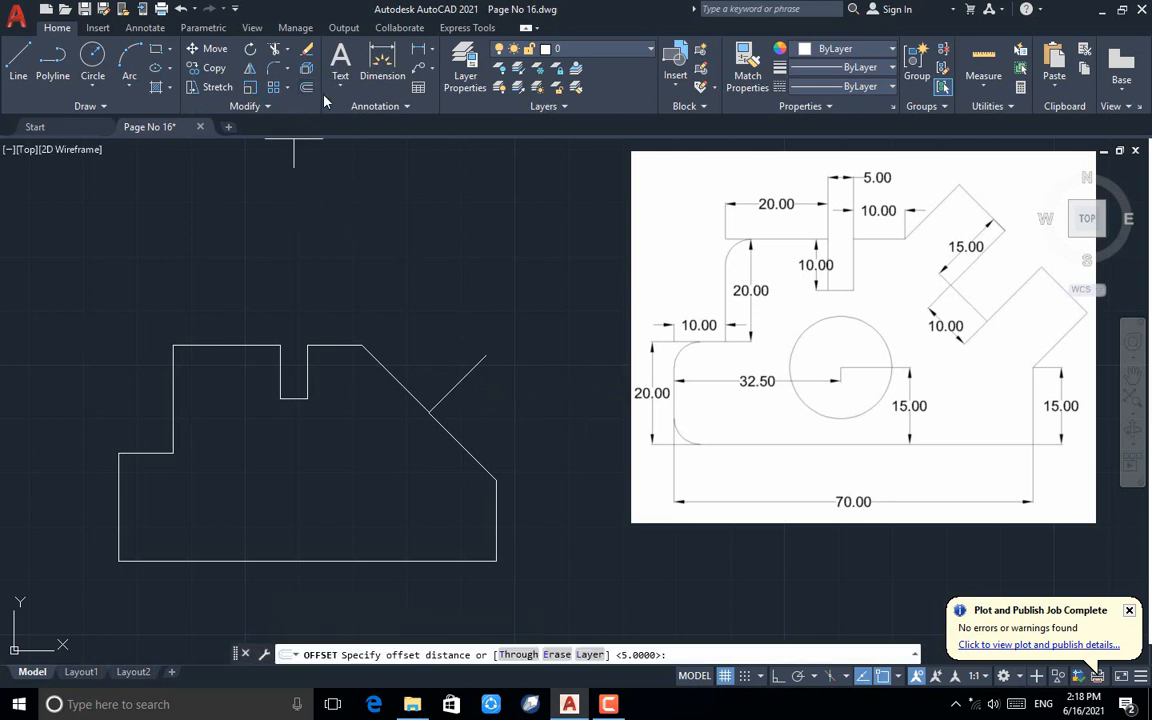
pyautogui.click(456, 385)
pyautogui.write('5')
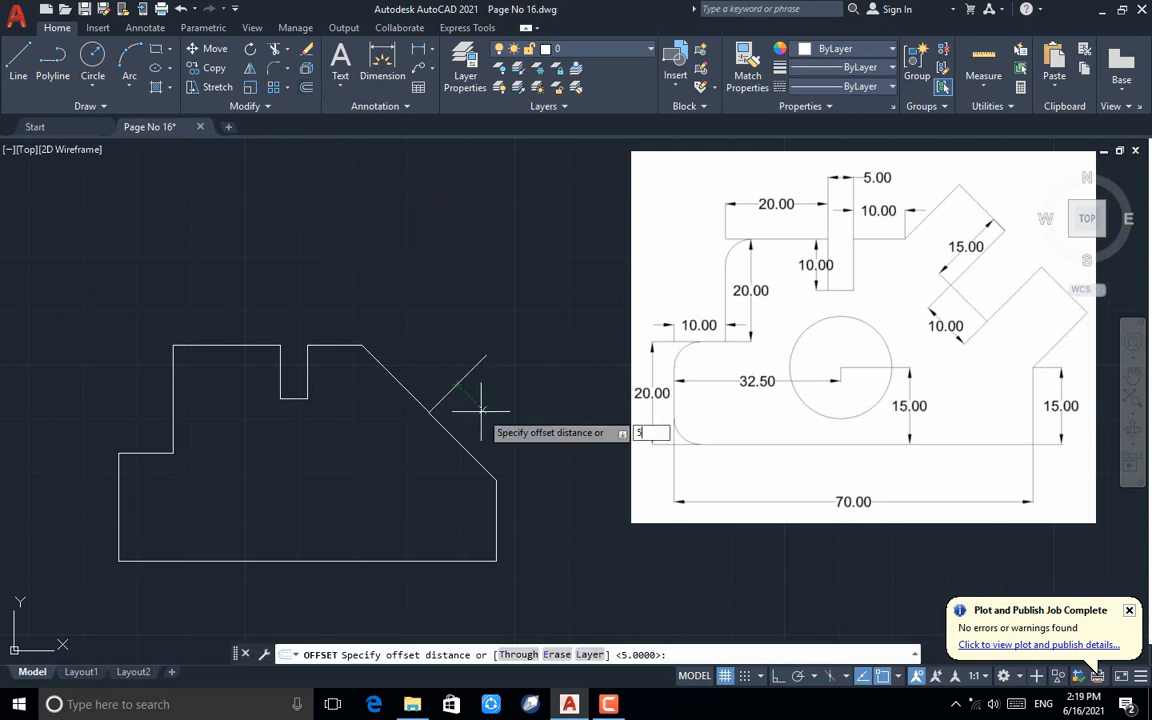
pyautogui.press('Return')
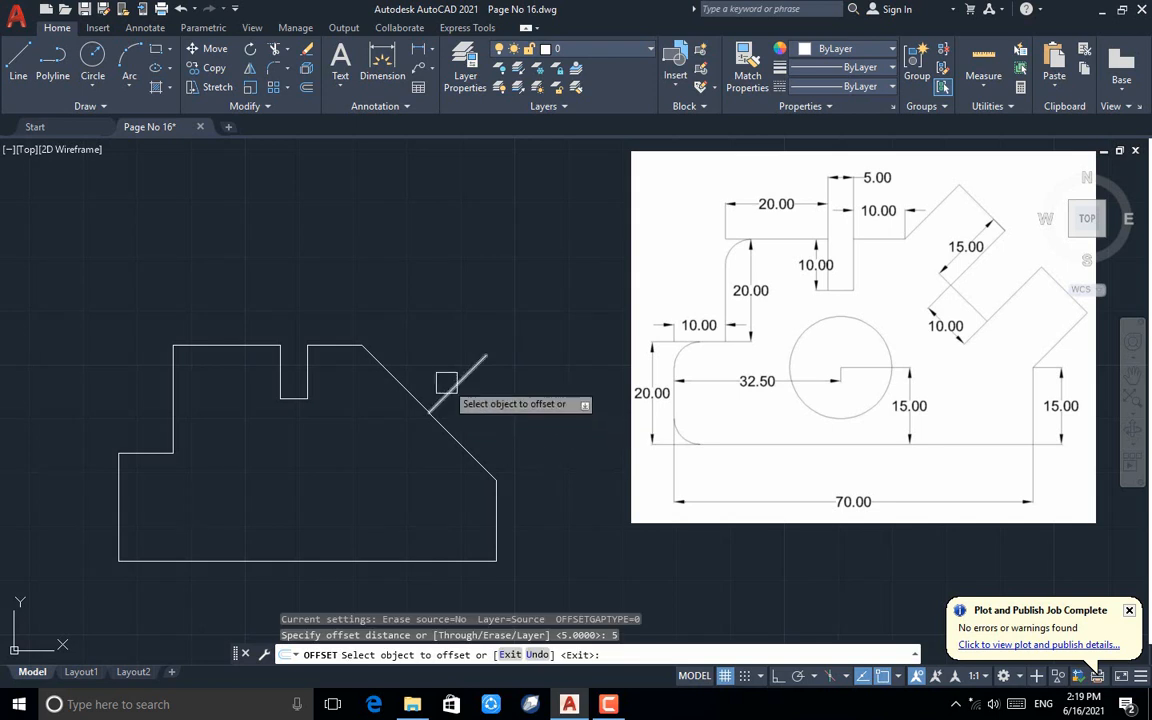
pyautogui.click(452, 389)
pyautogui.click(532, 411)
pyautogui.click(464, 381)
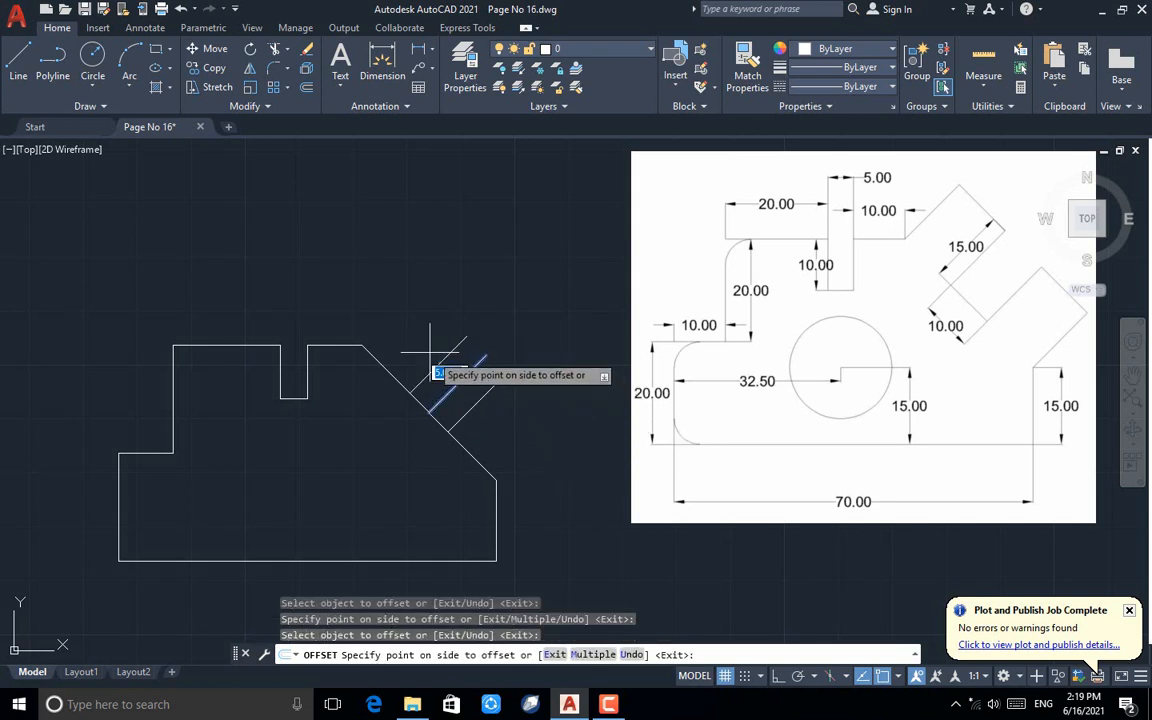
pyautogui.click(423, 347)
pyautogui.press('Escape')
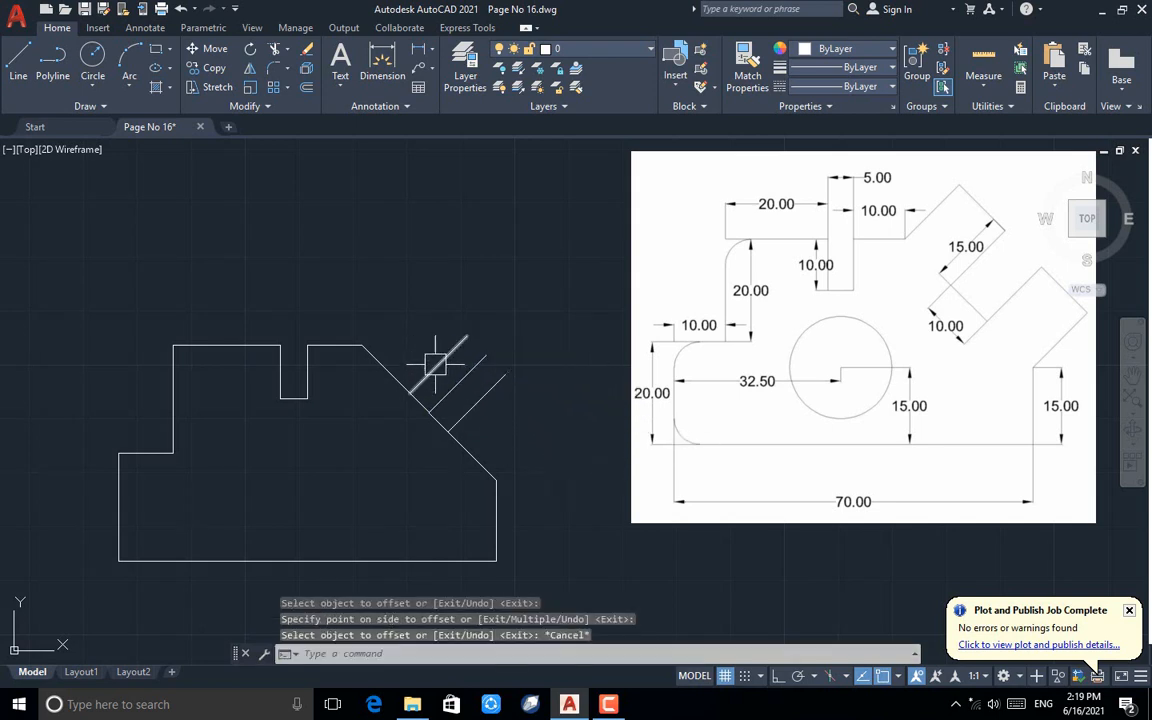
# Copy the upper offset line from its lower end to both endpoints of the diagonal
pyautogui.click(214, 68)
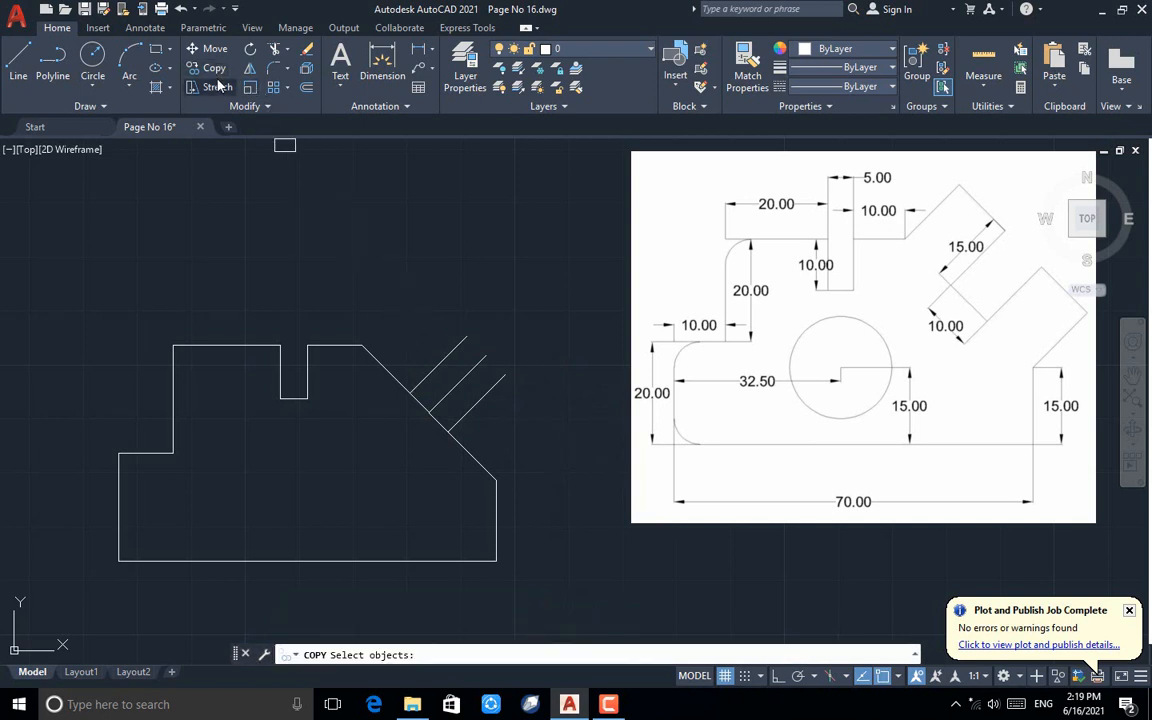
pyautogui.click(428, 370)
pyautogui.press('Return')
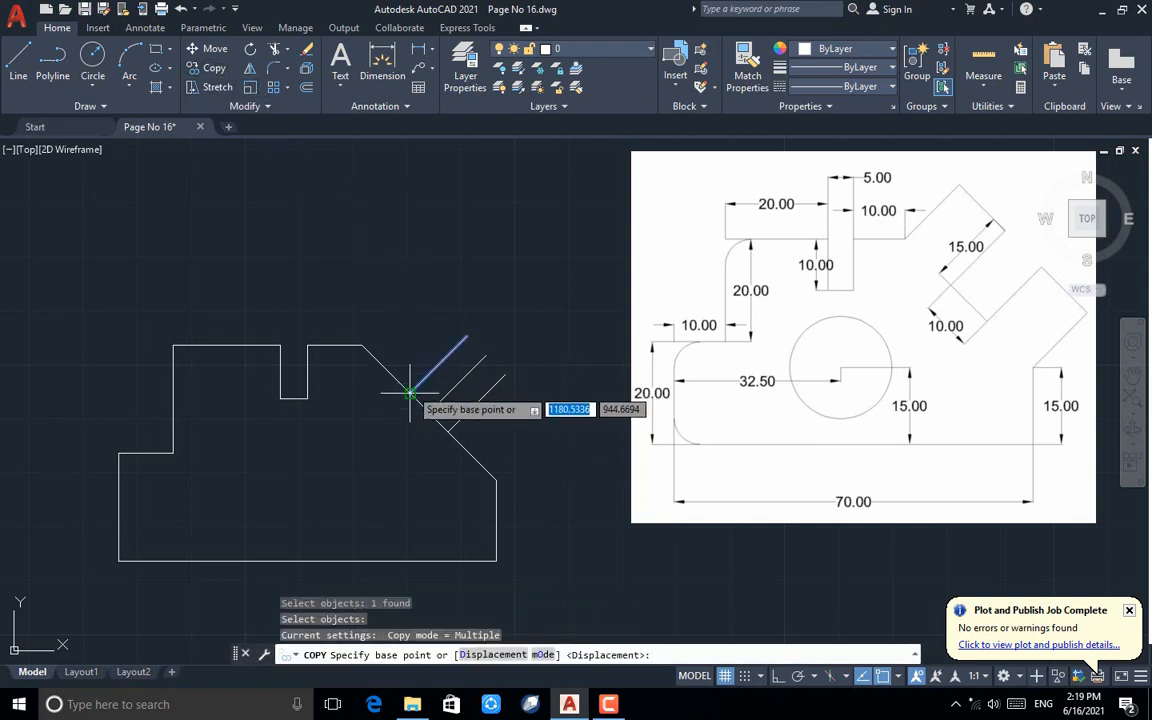
pyautogui.click(410, 392)
pyautogui.click(364, 345)
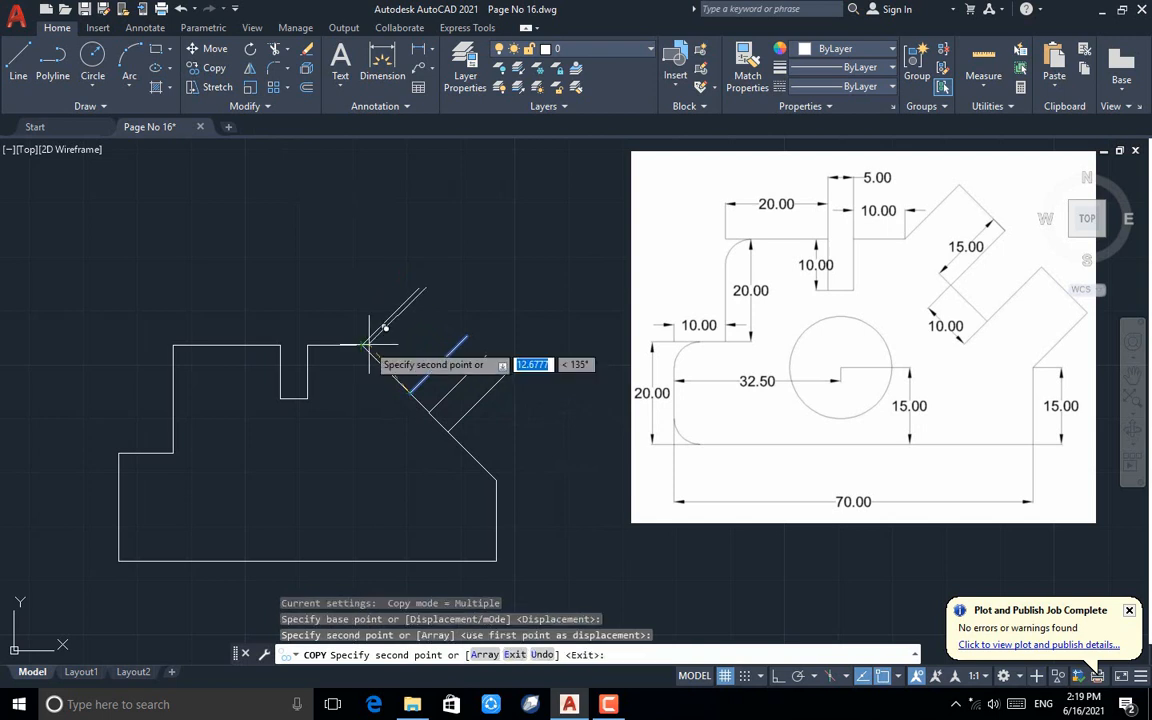
pyautogui.click(496, 479)
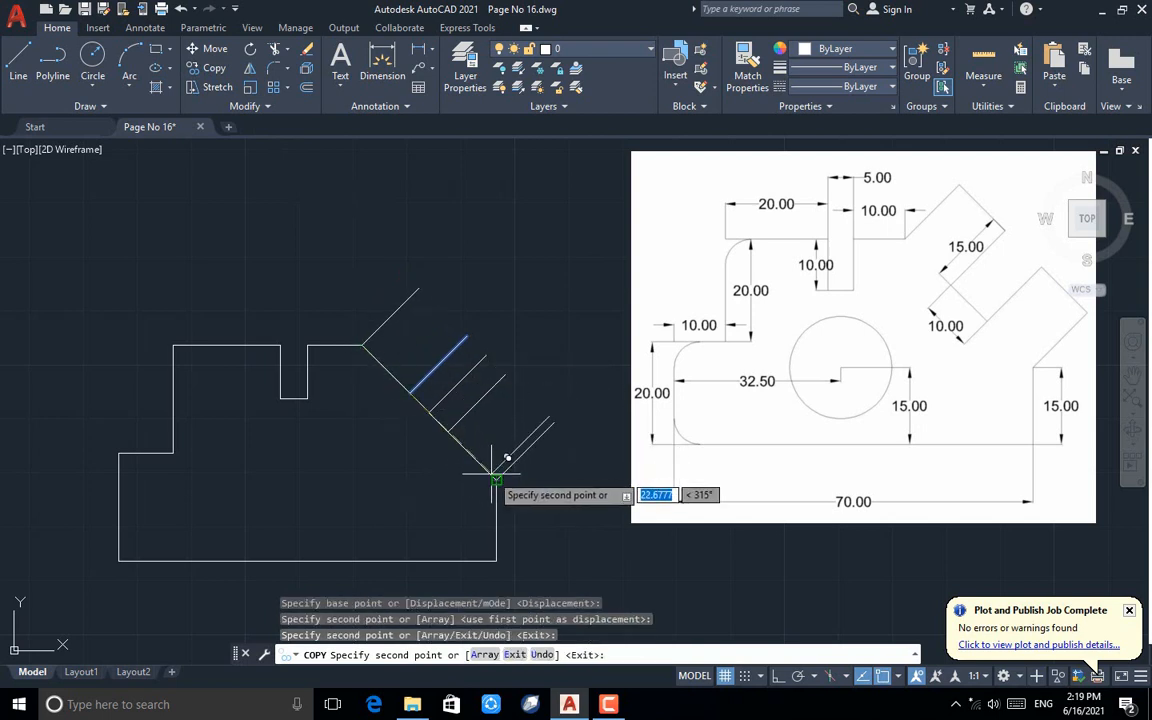
pyautogui.press('Escape')
# Delete the middle 45-degree line and the diagonal construction line
pyautogui.click(452, 397)
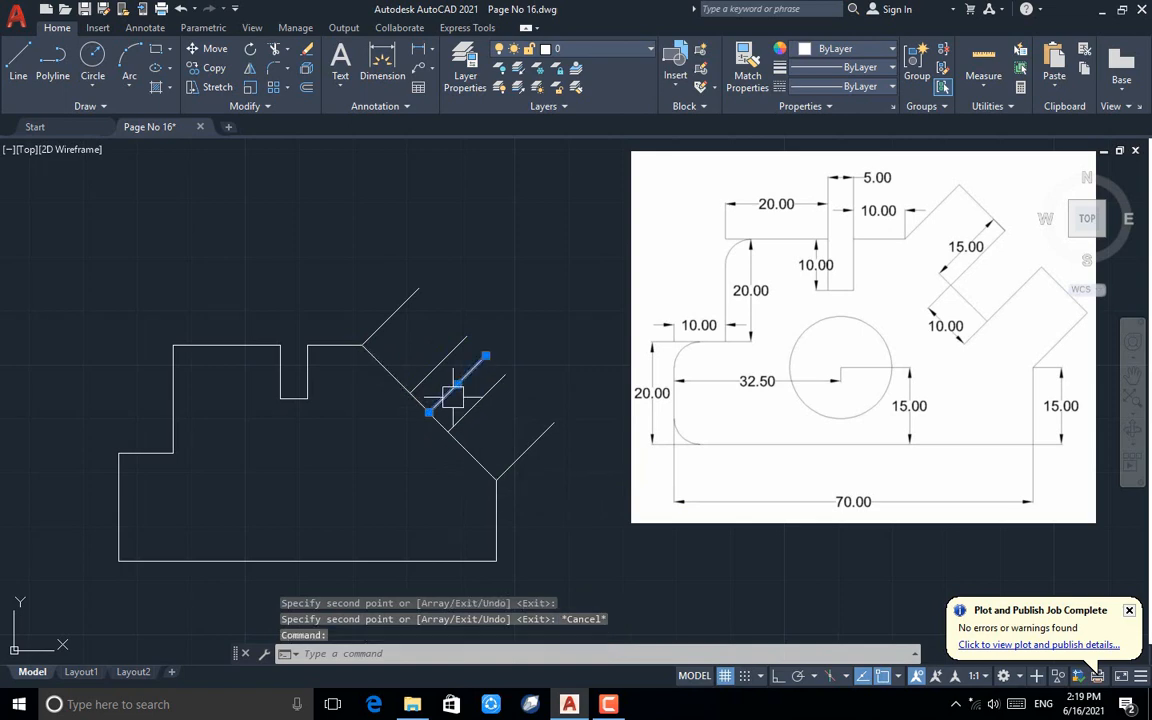
pyautogui.press('Delete')
pyautogui.click(424, 410)
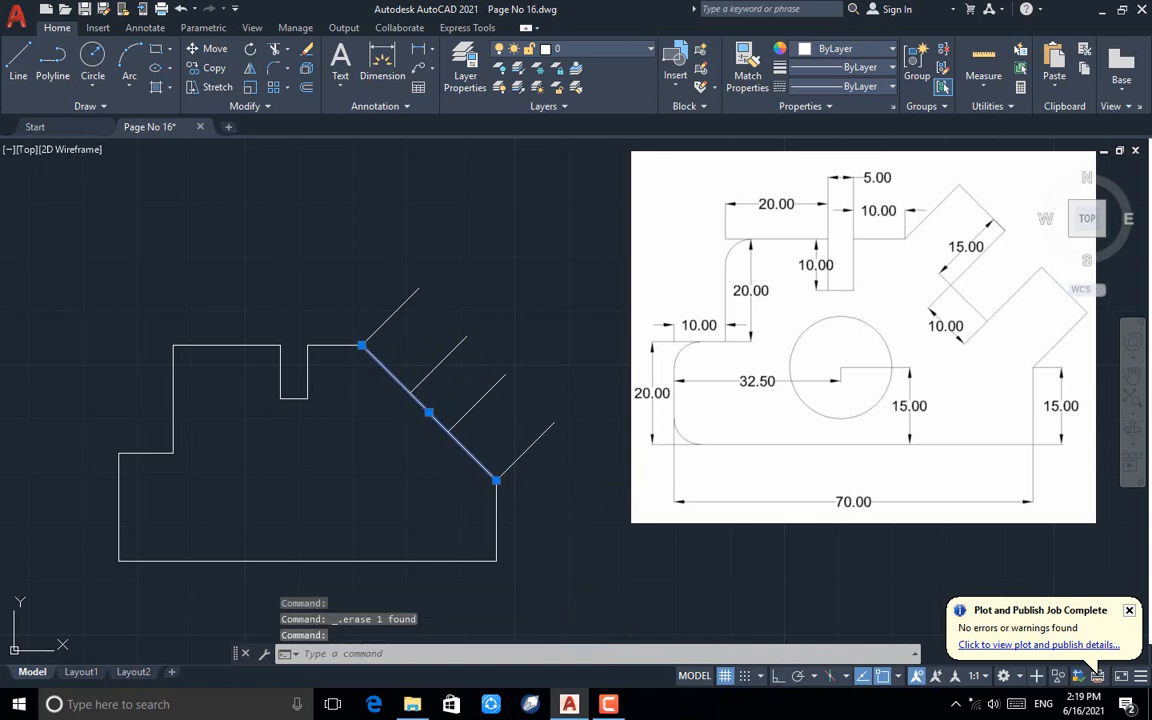
pyautogui.press('Delete')
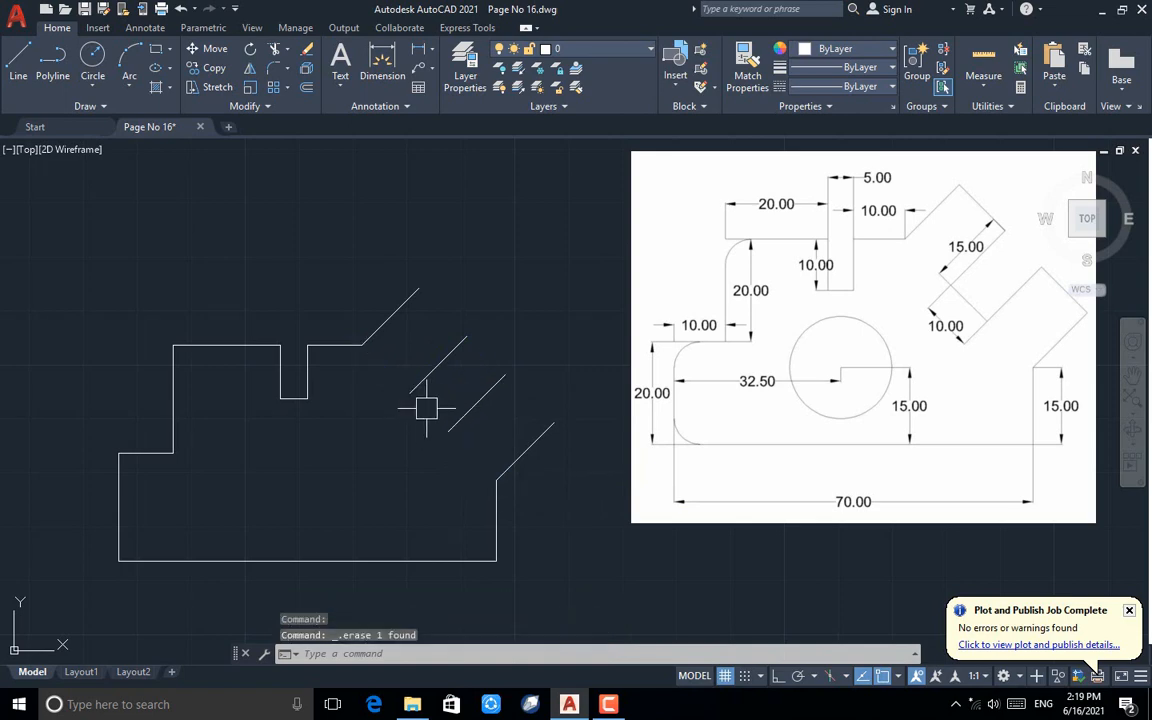
# Draw a line joining the lower ends of the two inner angled lines to close the slot's base
pyautogui.click(18, 68)
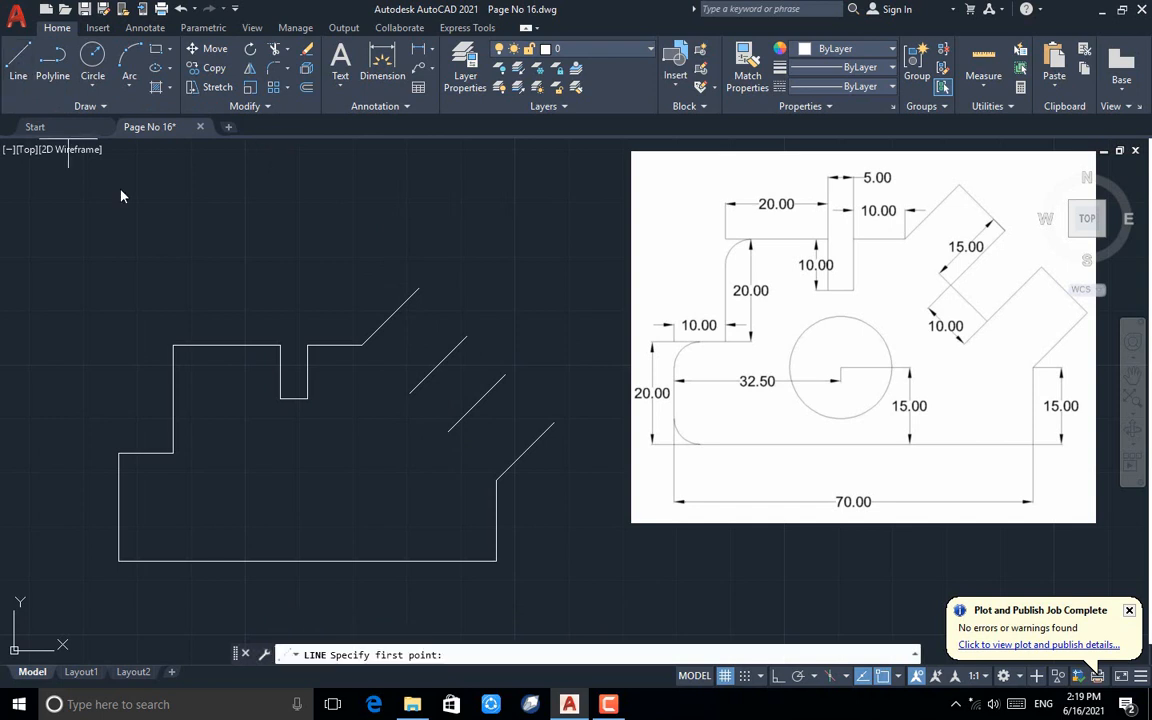
pyautogui.click(449, 431)
pyautogui.click(410, 393)
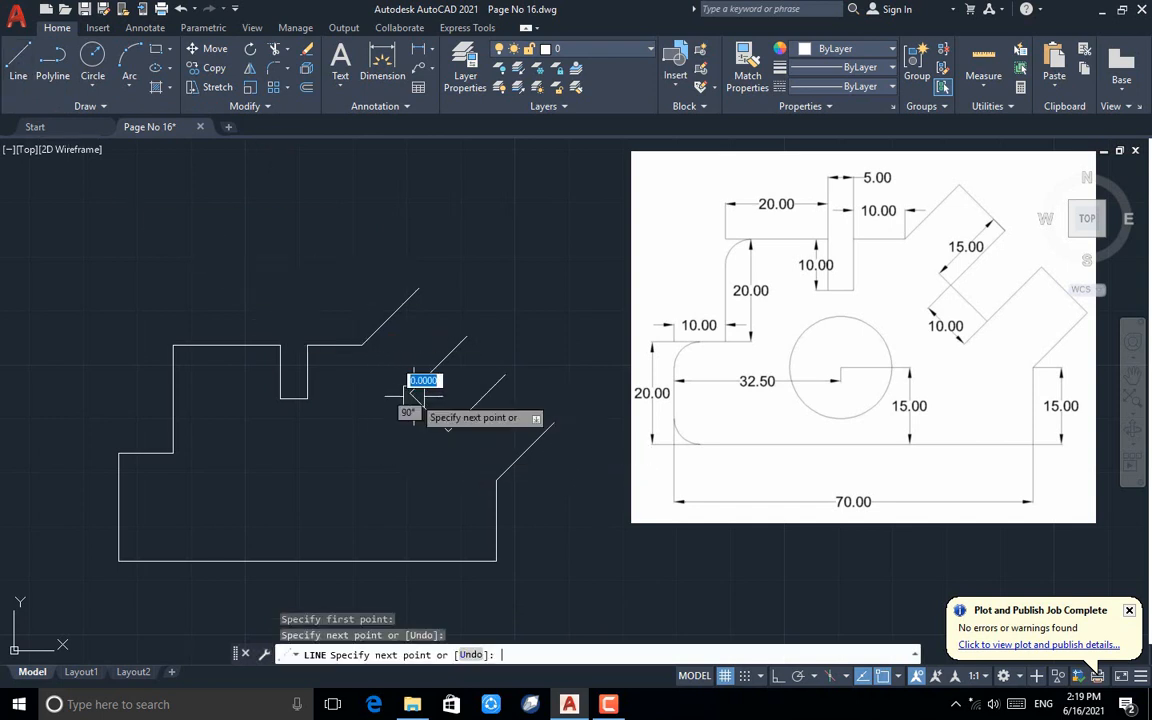
# Draw lines joining the free ends of each angled pair to close the tips of the lower and upper arms
pyautogui.press('Return')
pyautogui.press('Return')
pyautogui.click(505, 376)
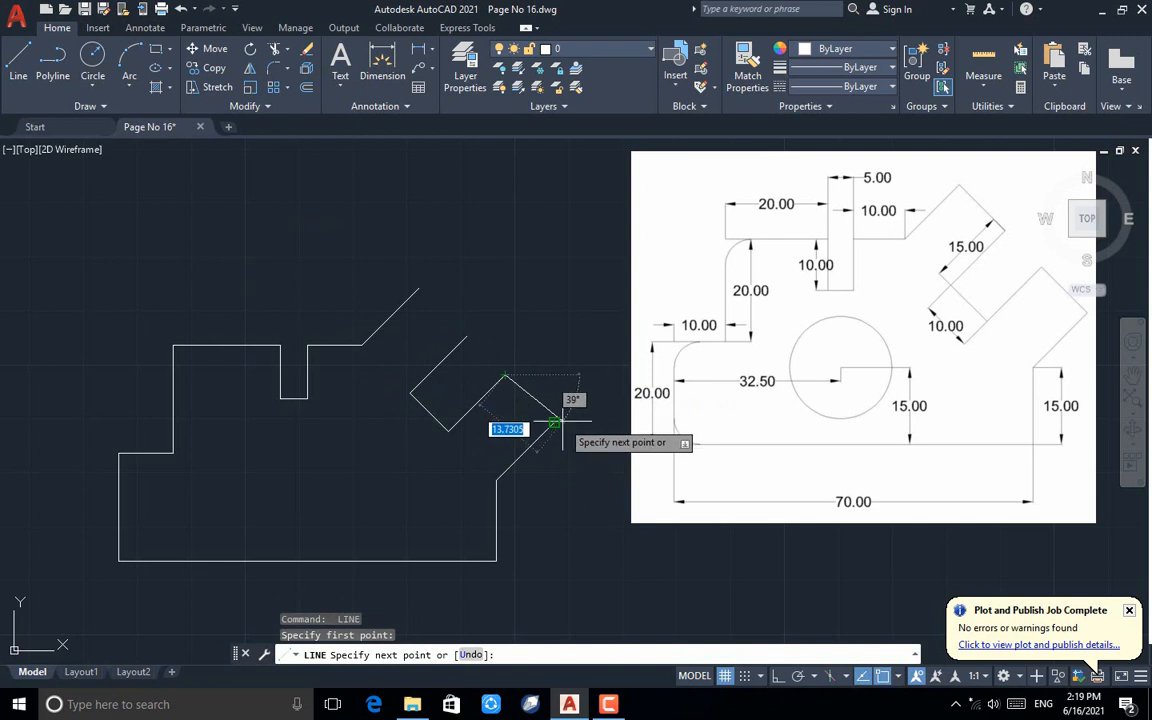
pyautogui.click(548, 415)
pyautogui.press('Return')
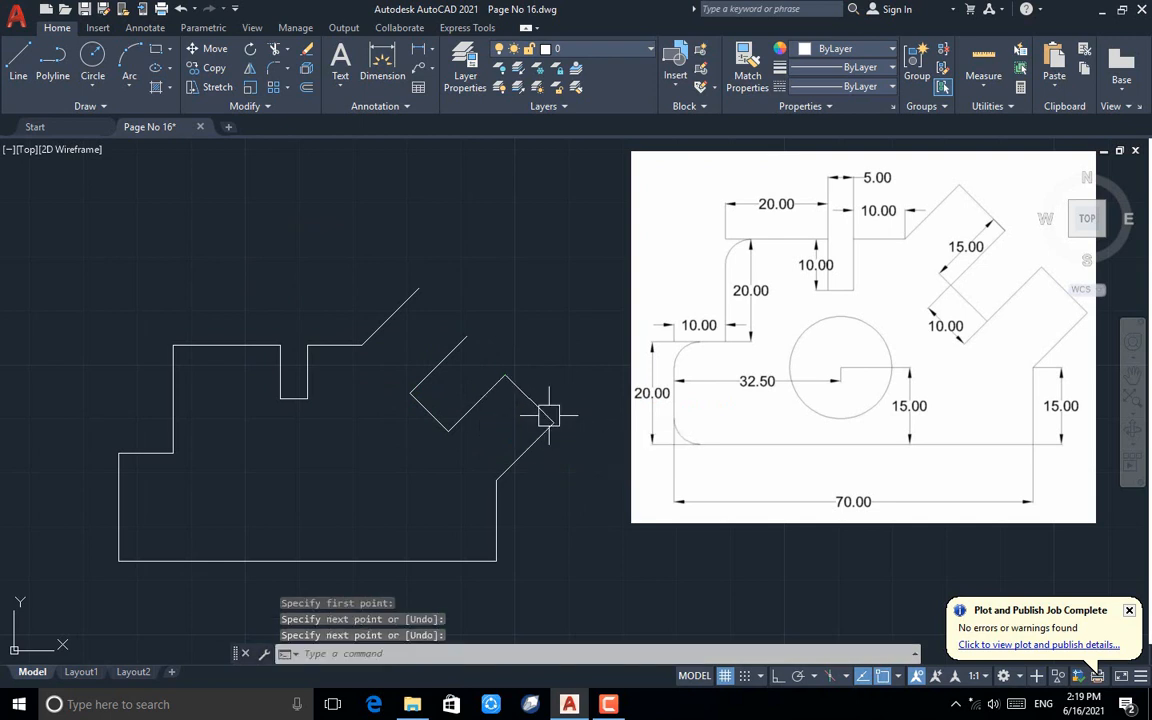
pyautogui.press('Return')
pyautogui.click(466, 335)
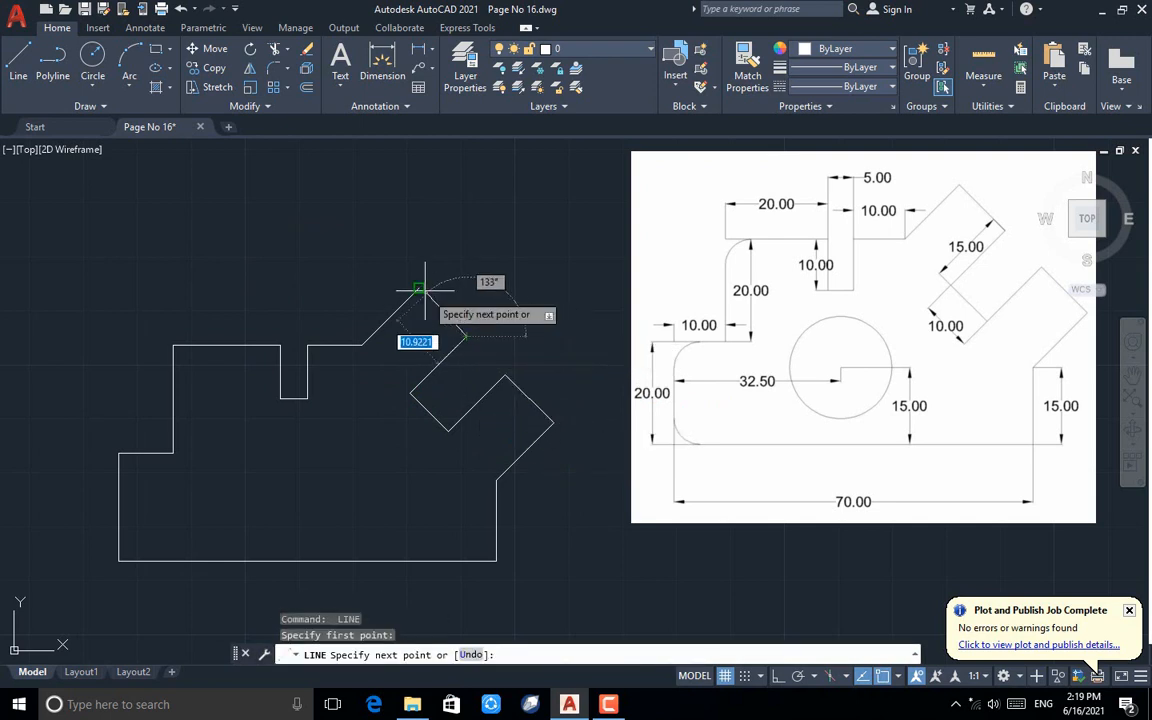
pyautogui.click(418, 289)
pyautogui.press('Return')
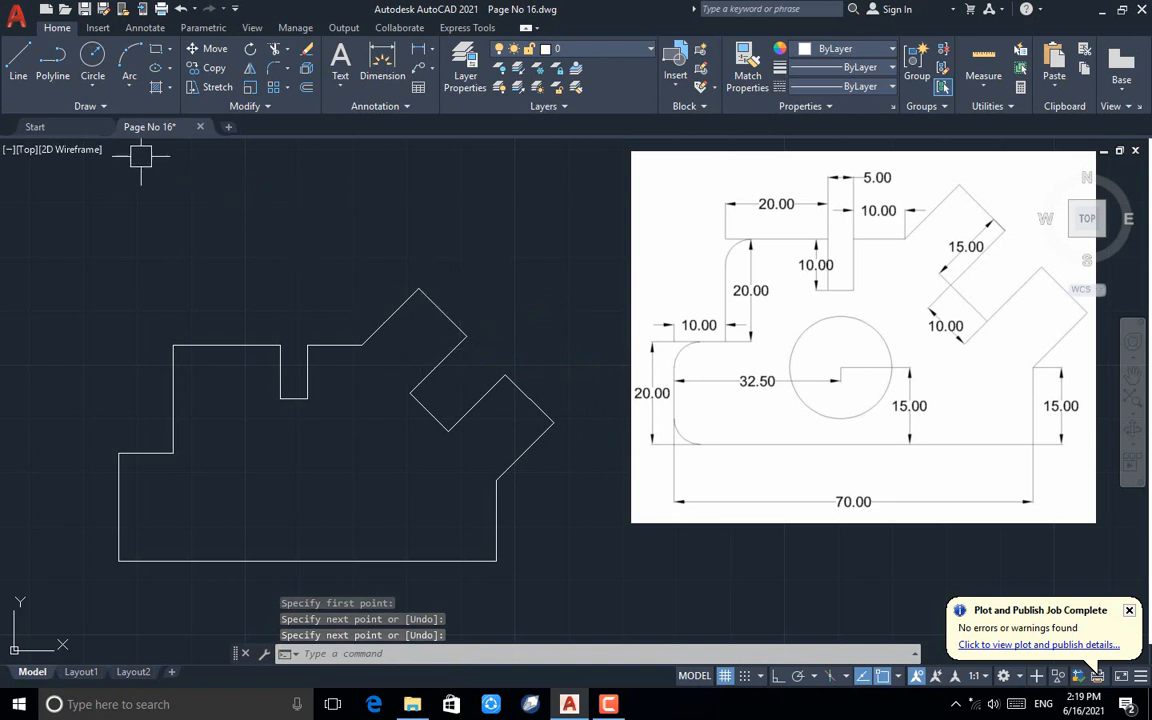
# Draw a construction polyline from the profile's lower-left corner, 15 units up and then 32.5 units horizontally to the right with Ortho on
pyautogui.click(53, 62)
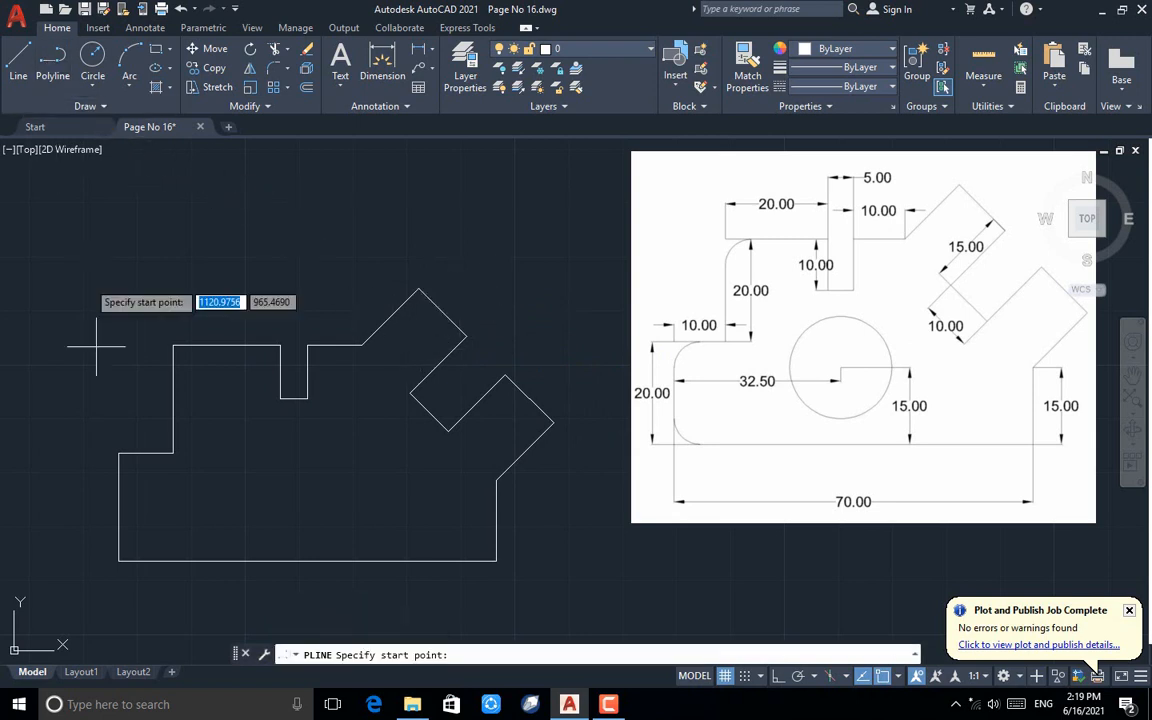
pyautogui.click(119, 560)
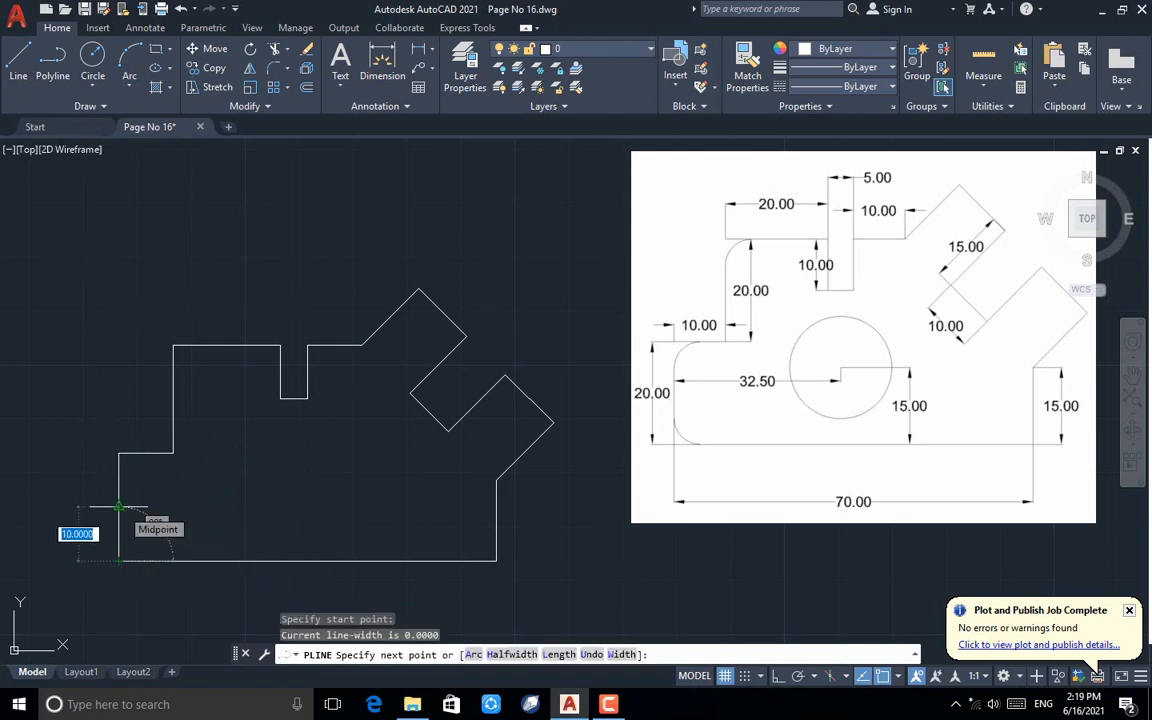
pyautogui.write('1')
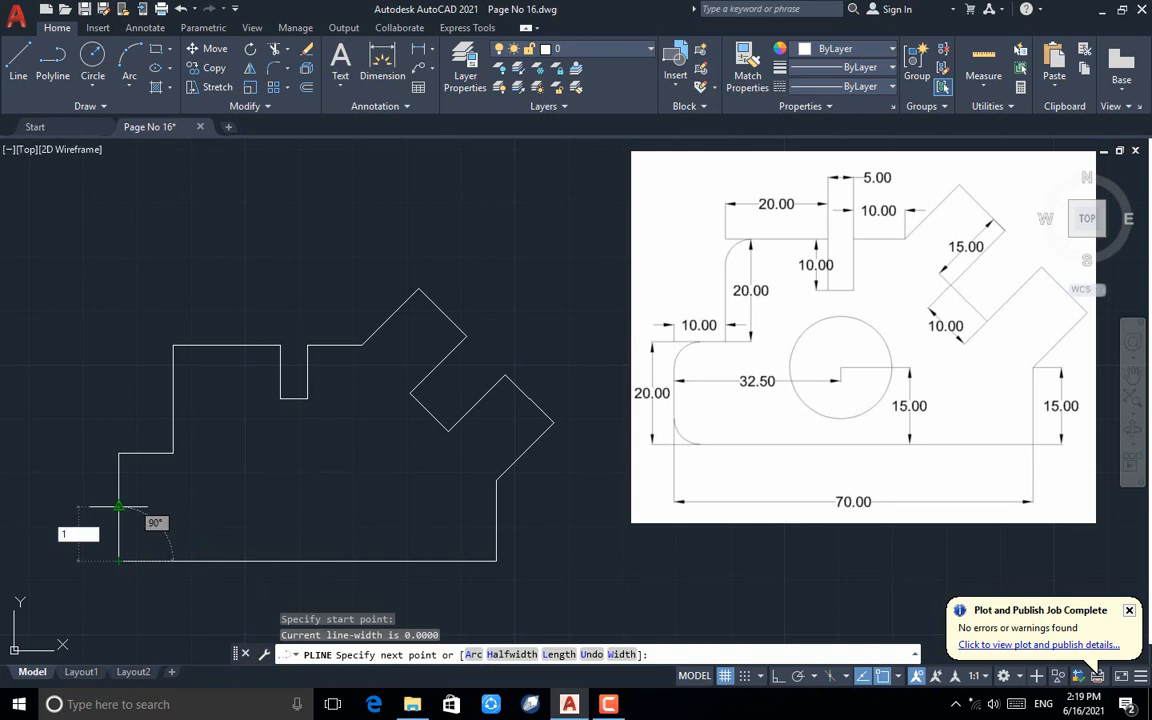
pyautogui.write('5')
pyautogui.press('Return')
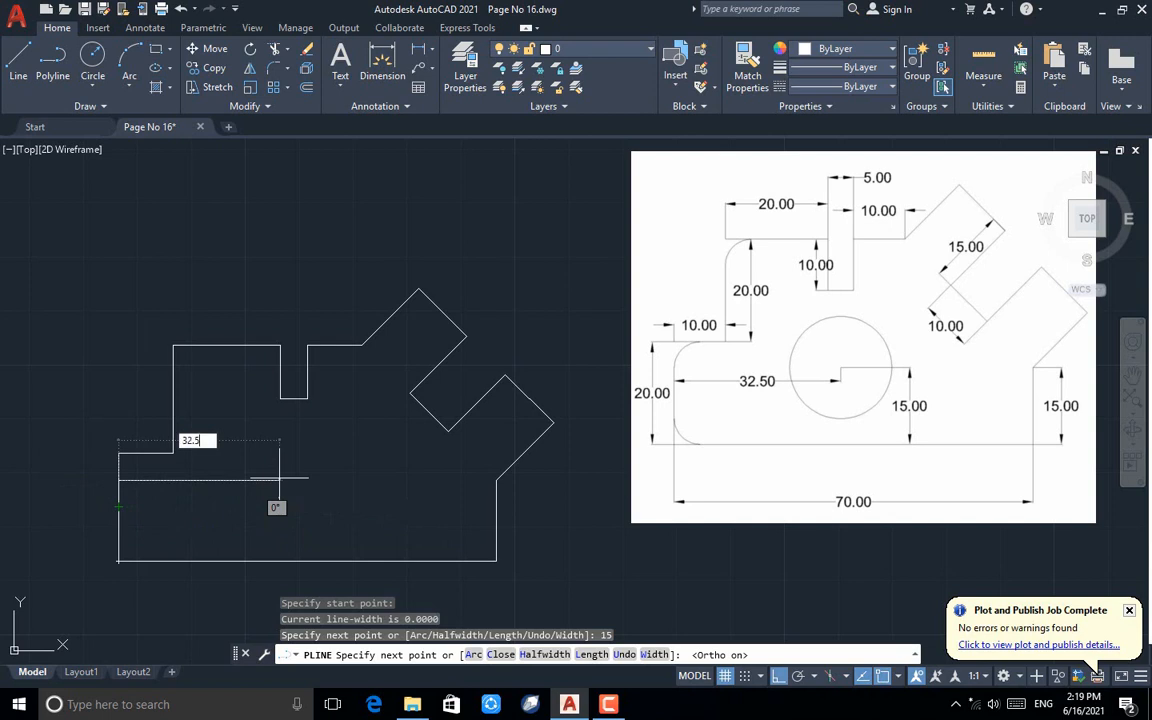
pyautogui.press('Return')
pyautogui.press('Return')
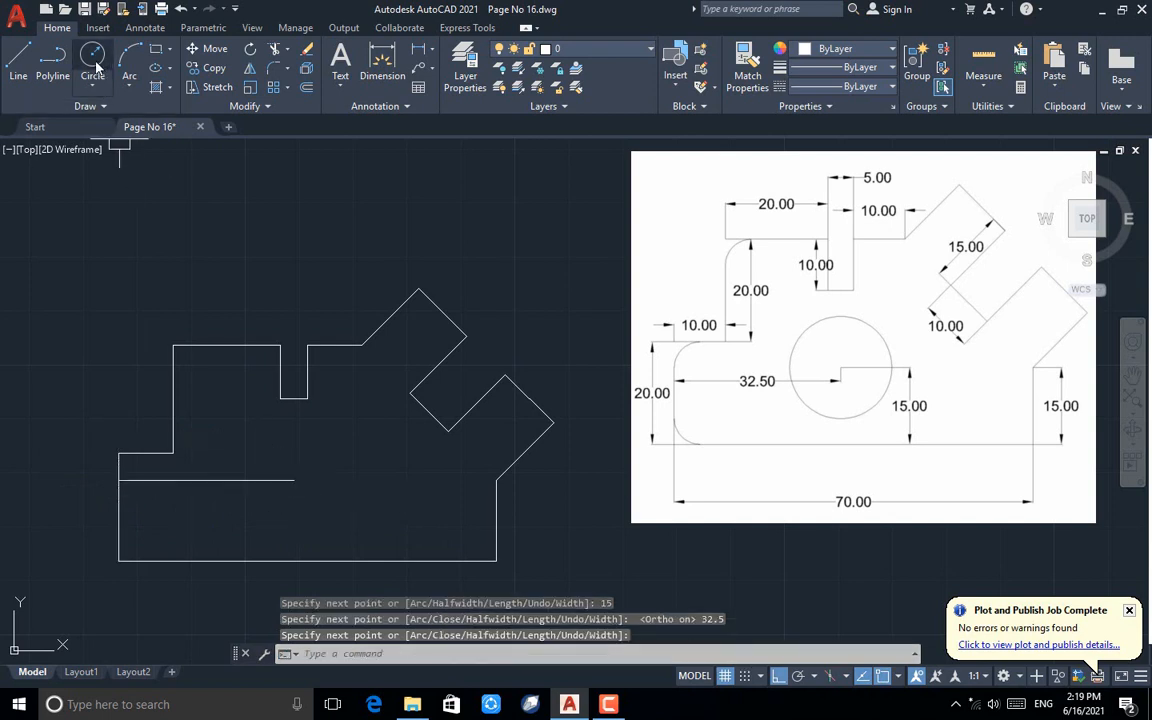
# Draw a circle of radius 10 centred on the construction polyline's right end, and delete the polyline
pyautogui.click(93, 60)
pyautogui.click(294, 481)
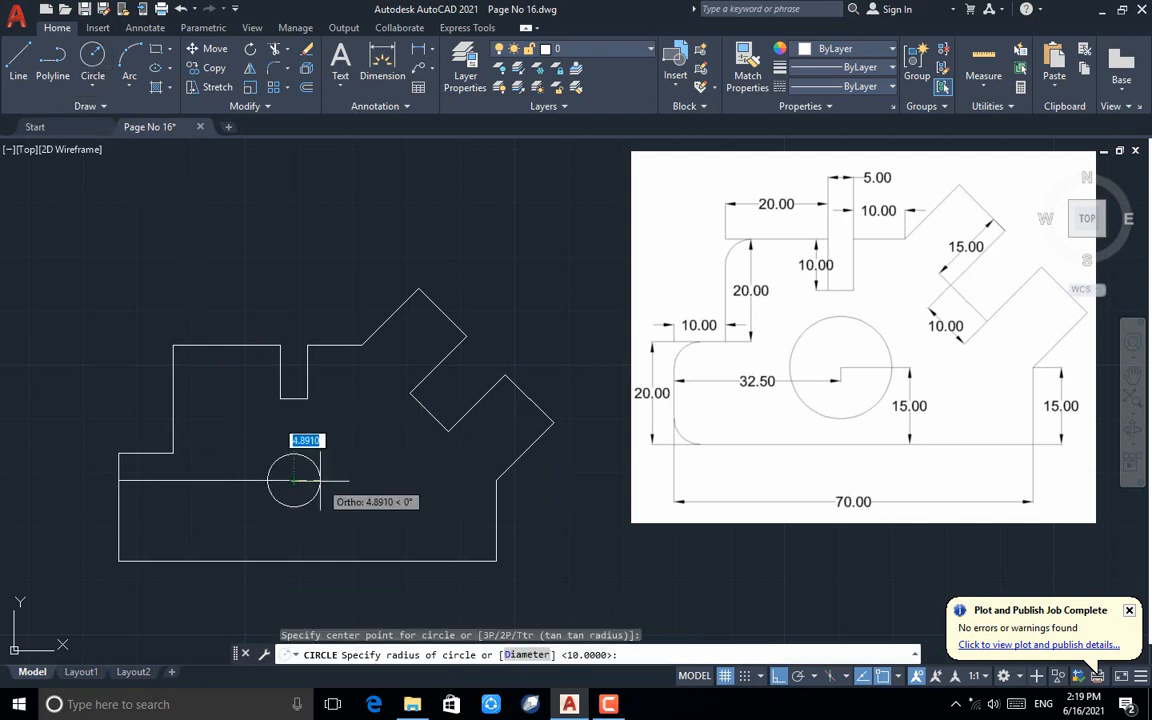
pyautogui.press('Return')
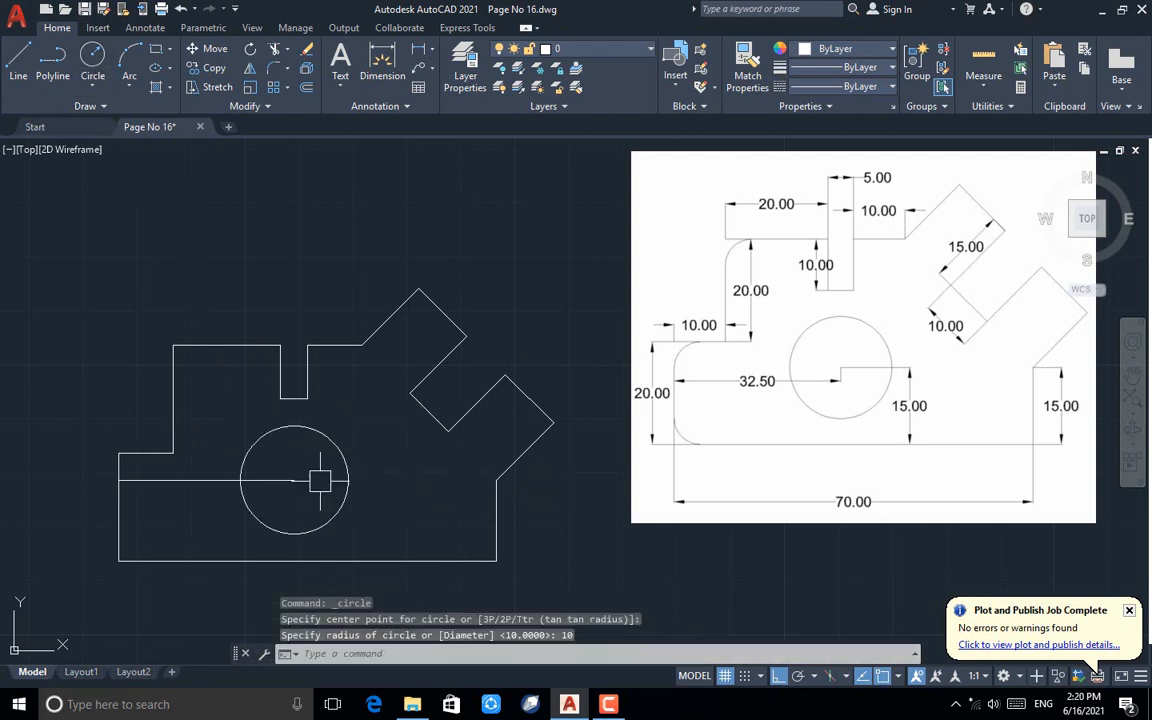
pyautogui.click(212, 481)
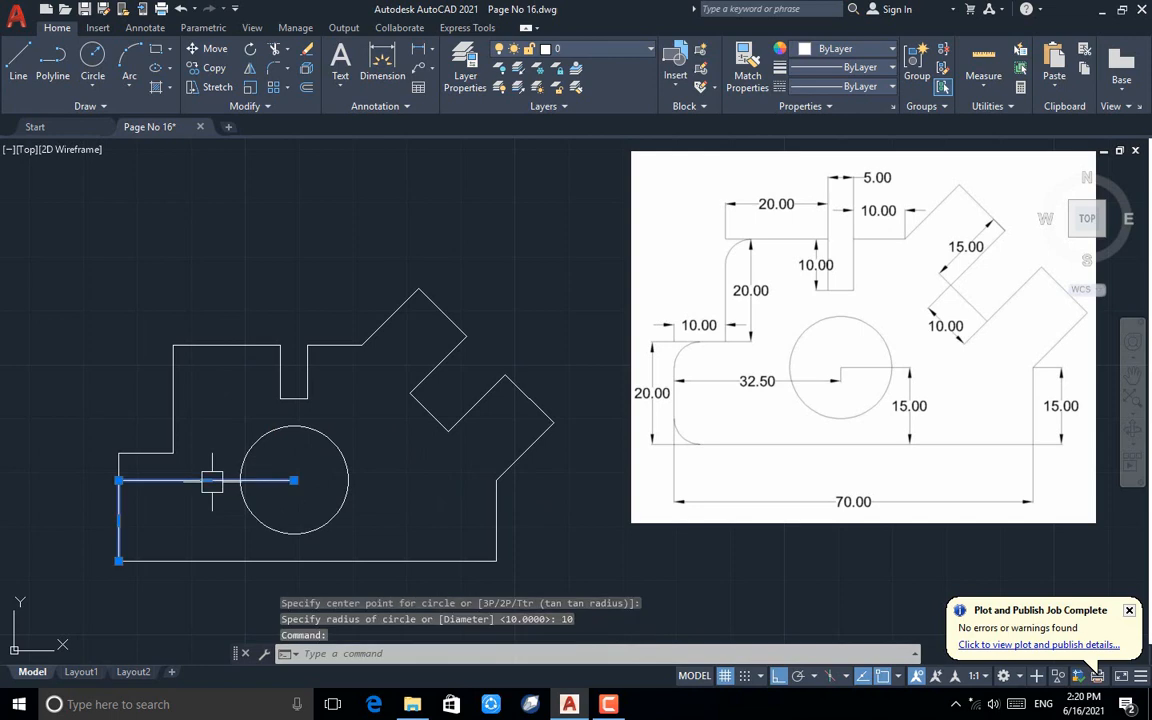
pyautogui.press('Delete')
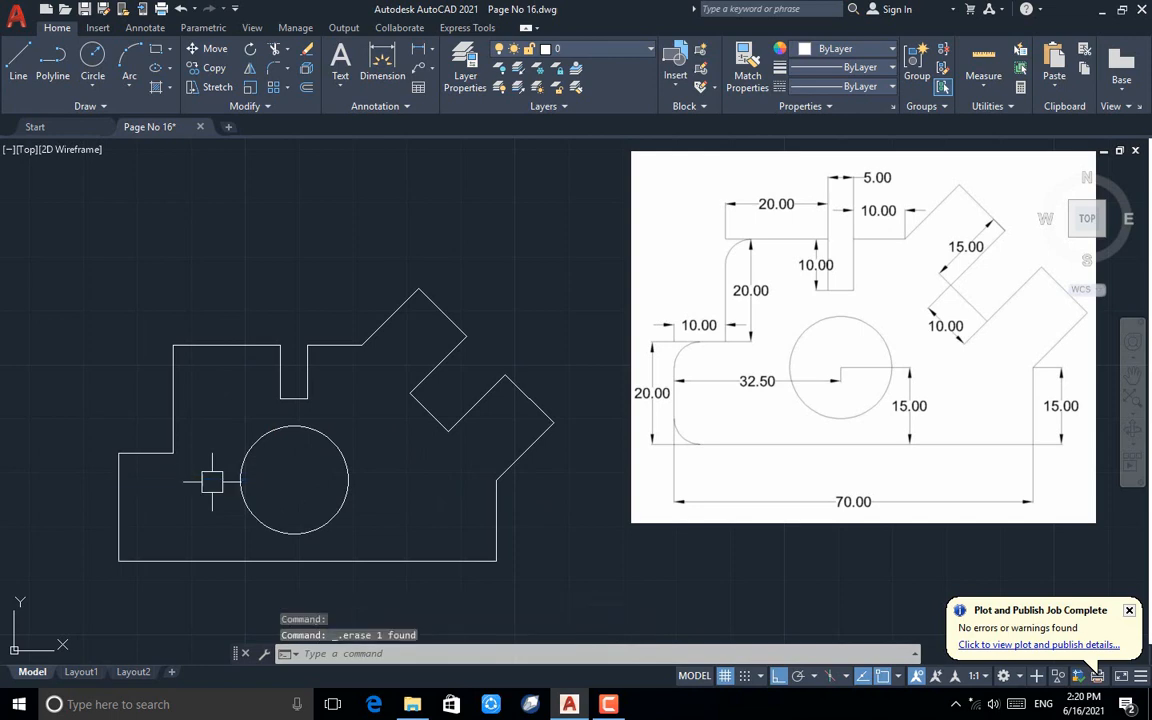
# Fillet both corners of the profile's lower left vertical edge with radius 5, using the Multiple option
pyautogui.click(287, 68)
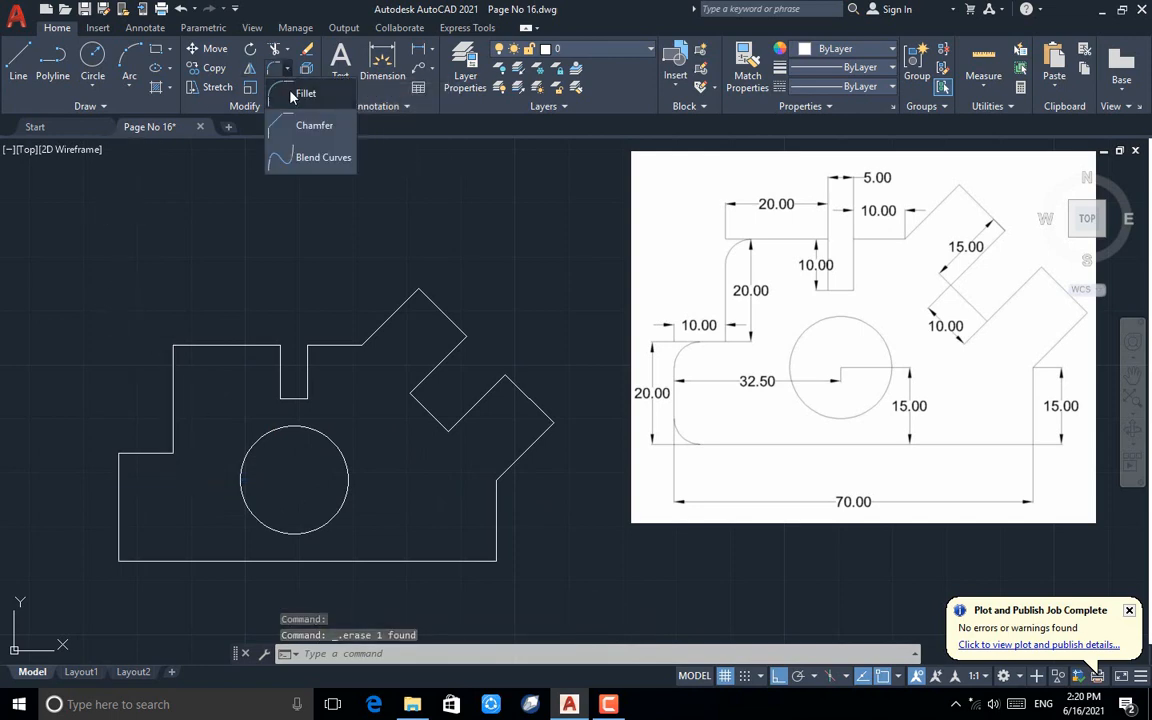
pyautogui.click(290, 95)
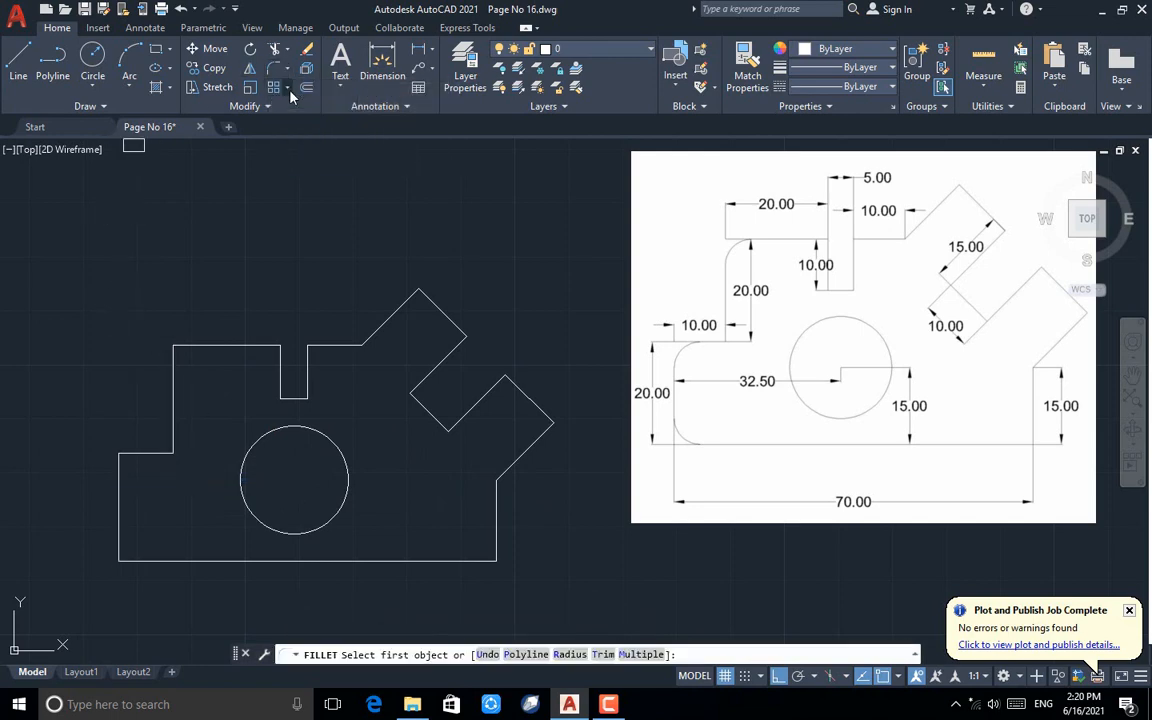
pyautogui.click(568, 655)
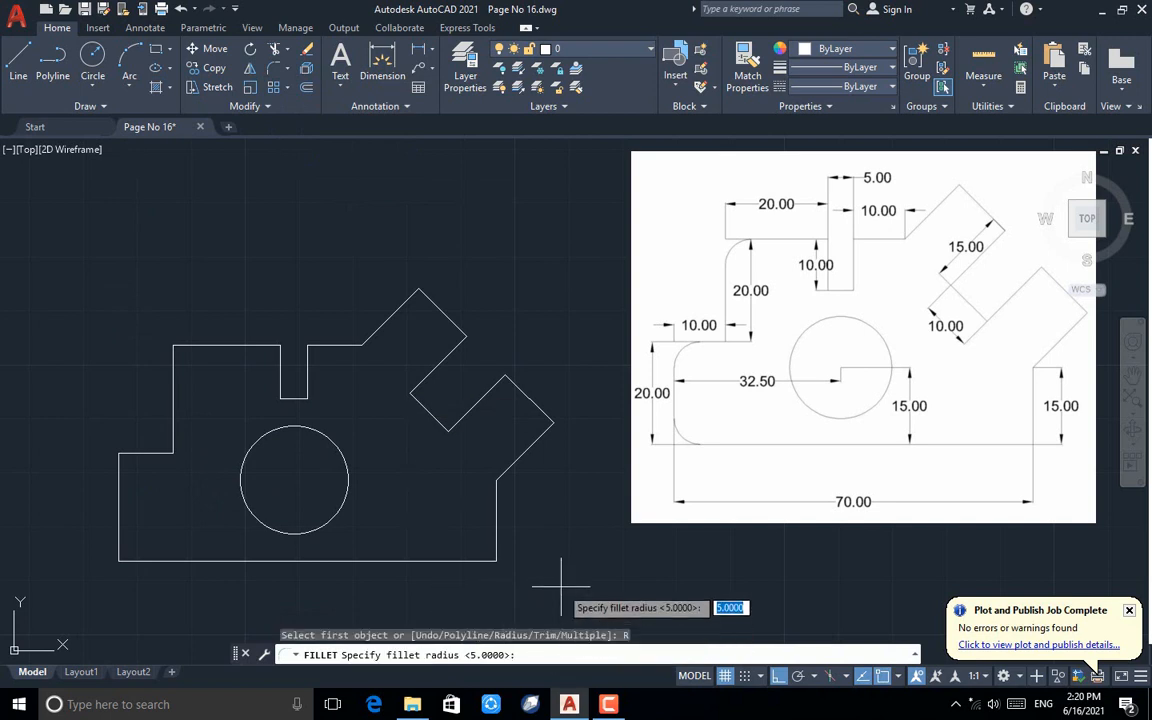
pyautogui.press('Return')
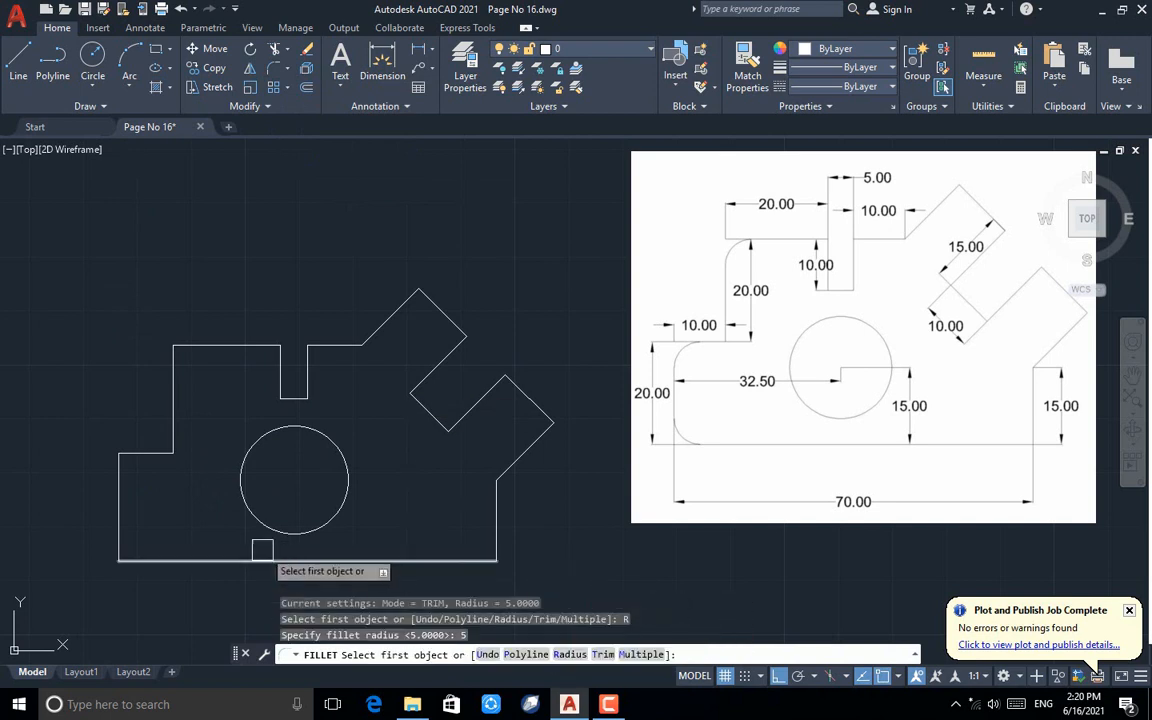
pyautogui.rightClick(162, 560)
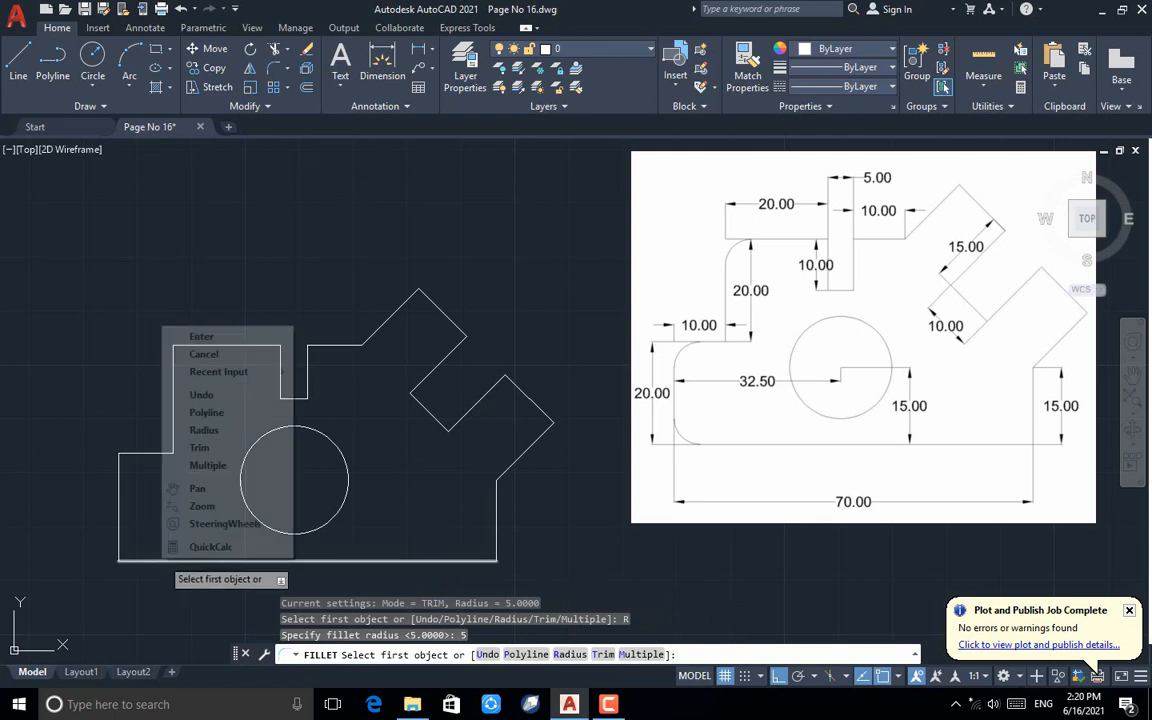
pyautogui.click(208, 465)
pyautogui.click(162, 560)
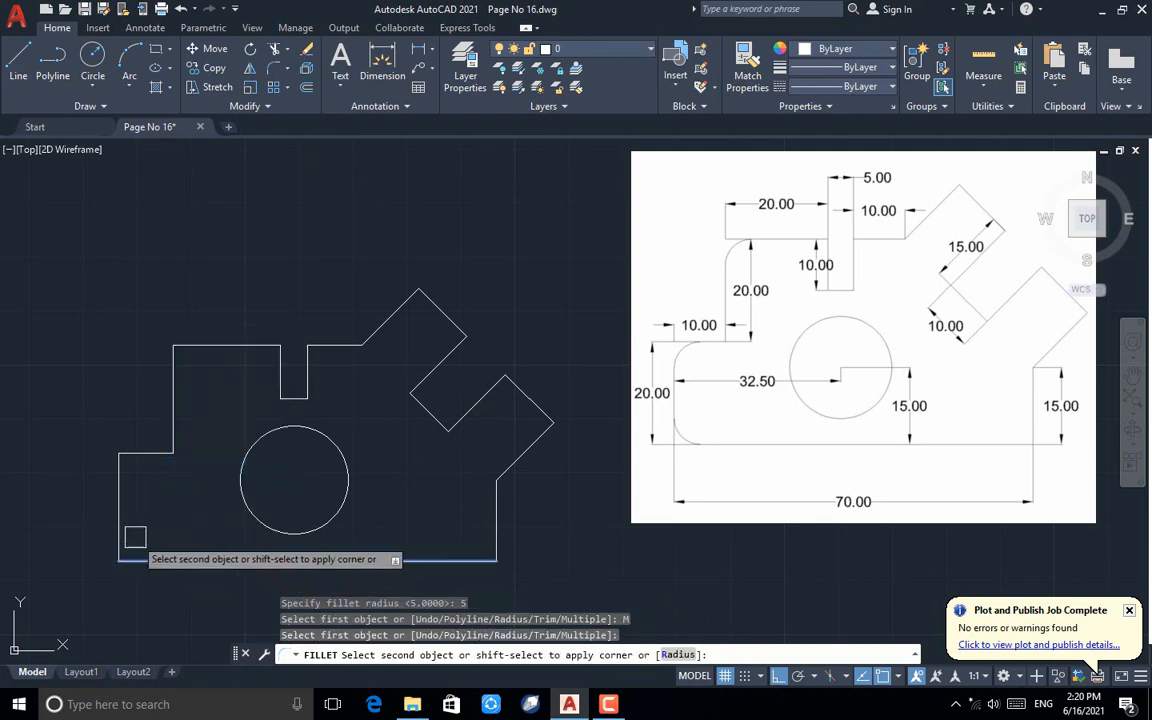
pyautogui.click(117, 536)
pyautogui.click(118, 482)
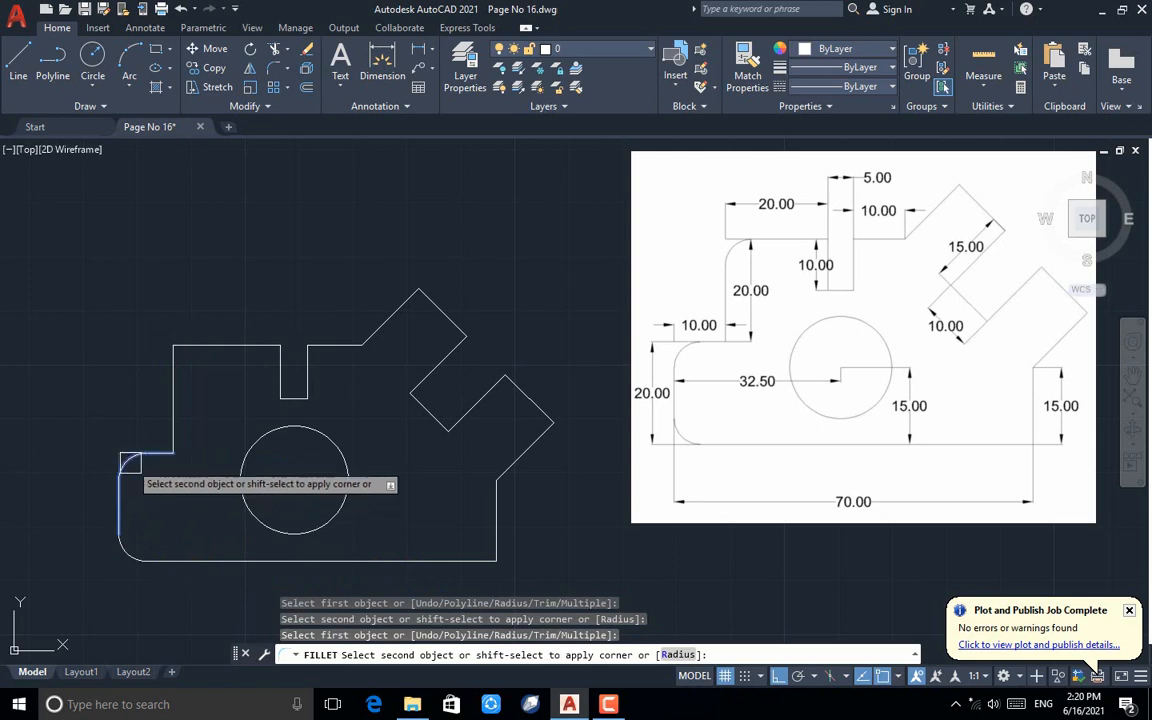
pyautogui.click(135, 453)
# Fillet the upper-left corner of the raised step with the same radius and end the Fillet command
pyautogui.click(187, 372)
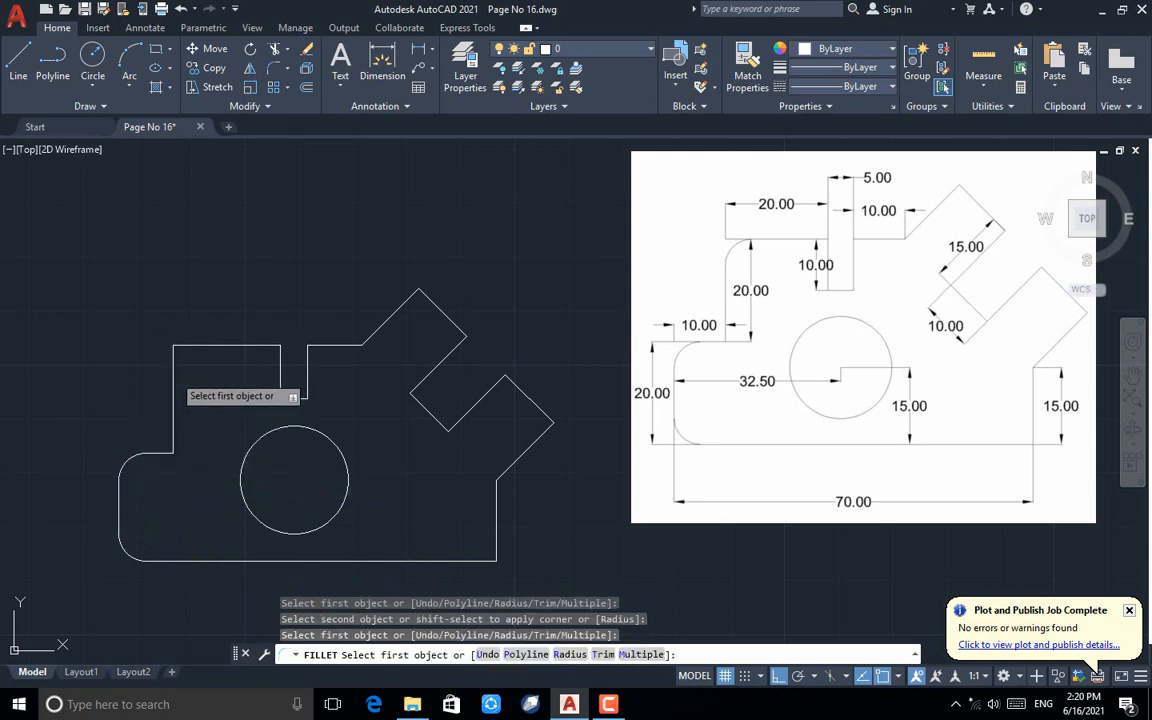
pyautogui.click(173, 376)
pyautogui.click(199, 345)
pyautogui.press('Escape')
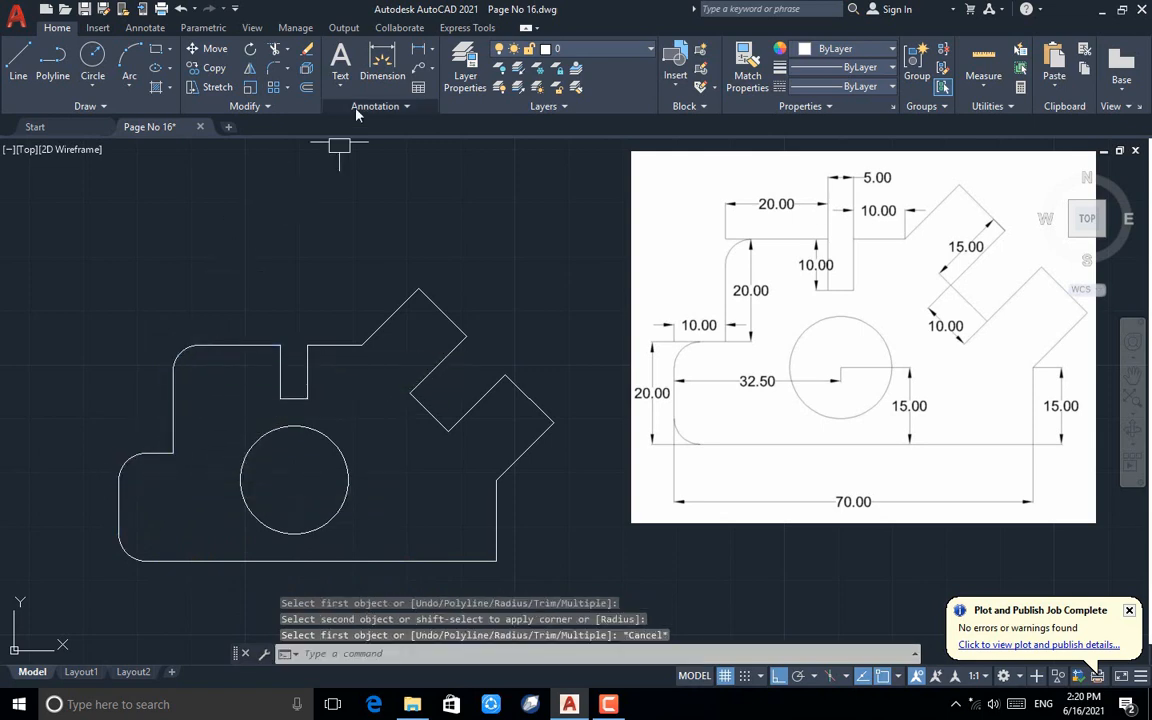
# Dimension the overall base width below the profile and the lower step's height outside its left edge
pyautogui.click(383, 62)
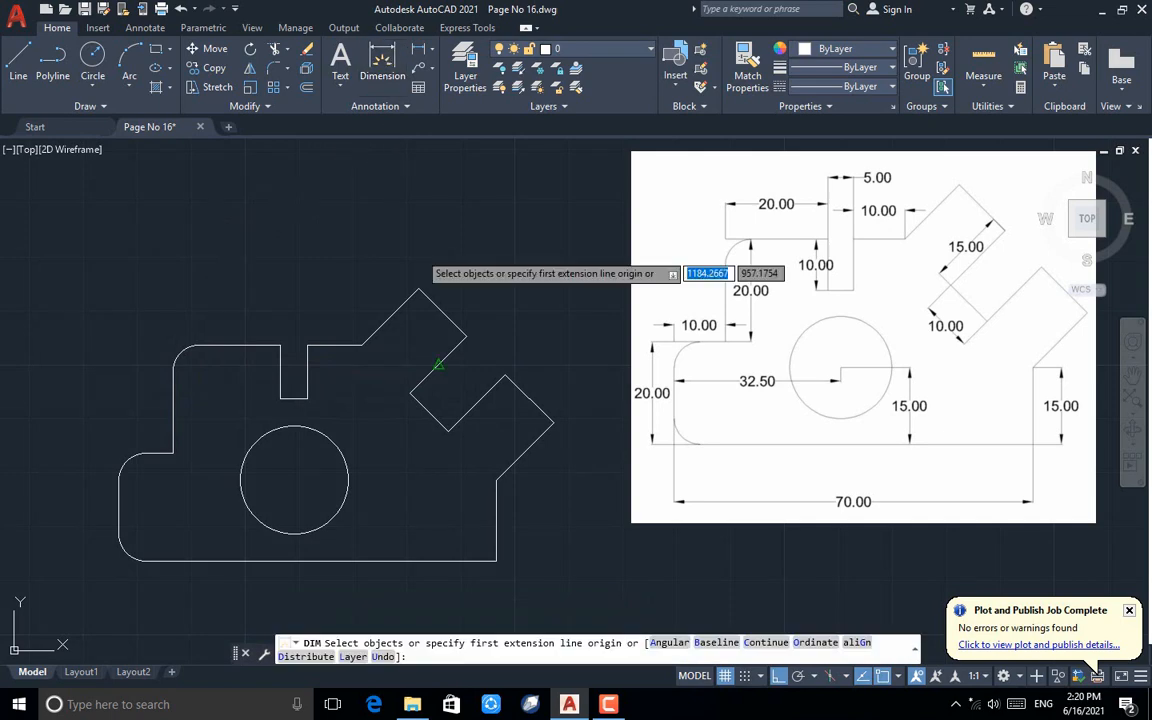
pyautogui.click(496, 561)
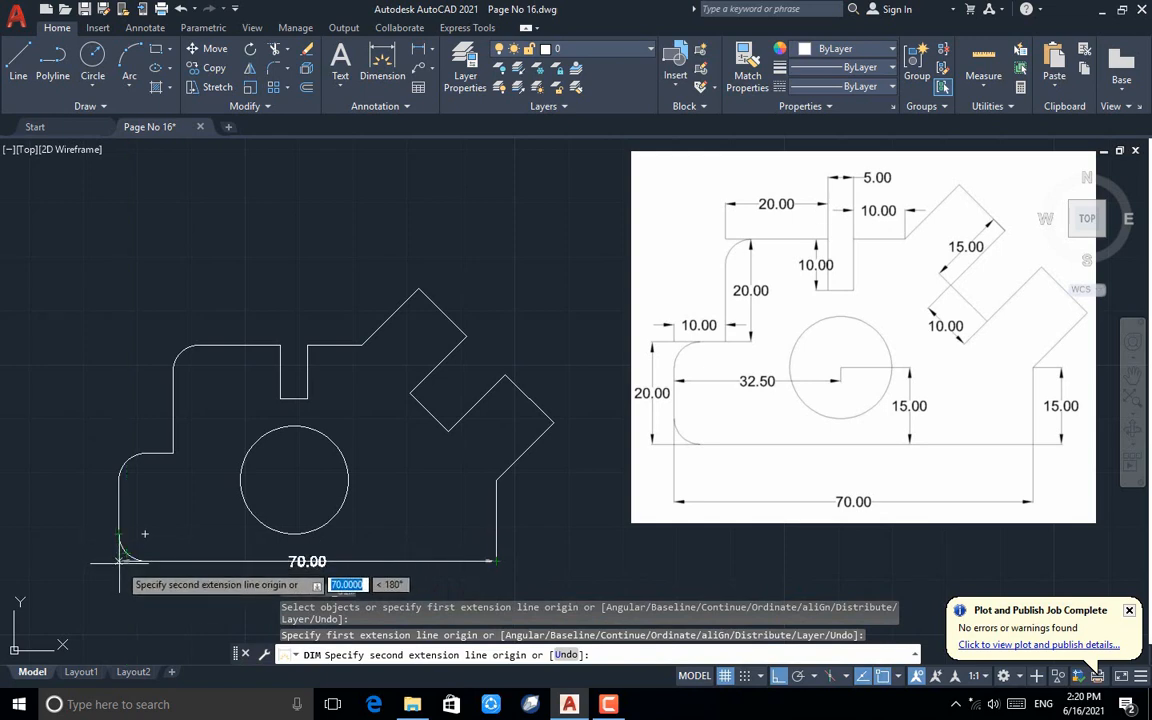
pyautogui.click(118, 561)
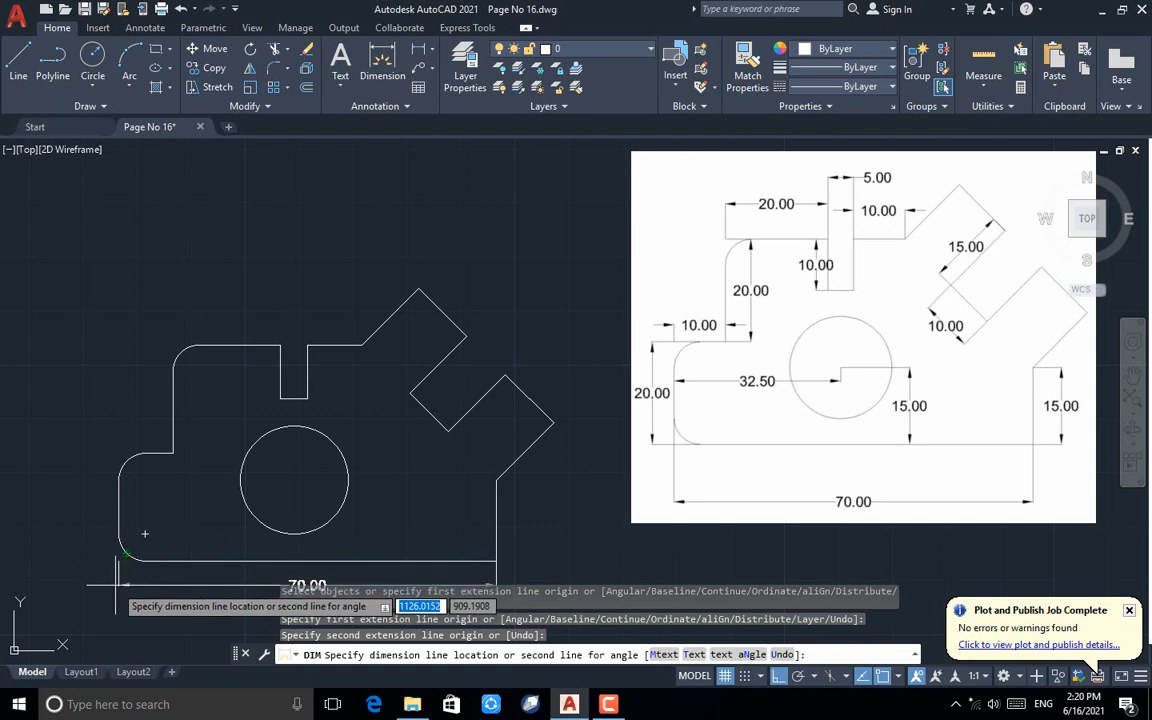
pyautogui.click(125, 585)
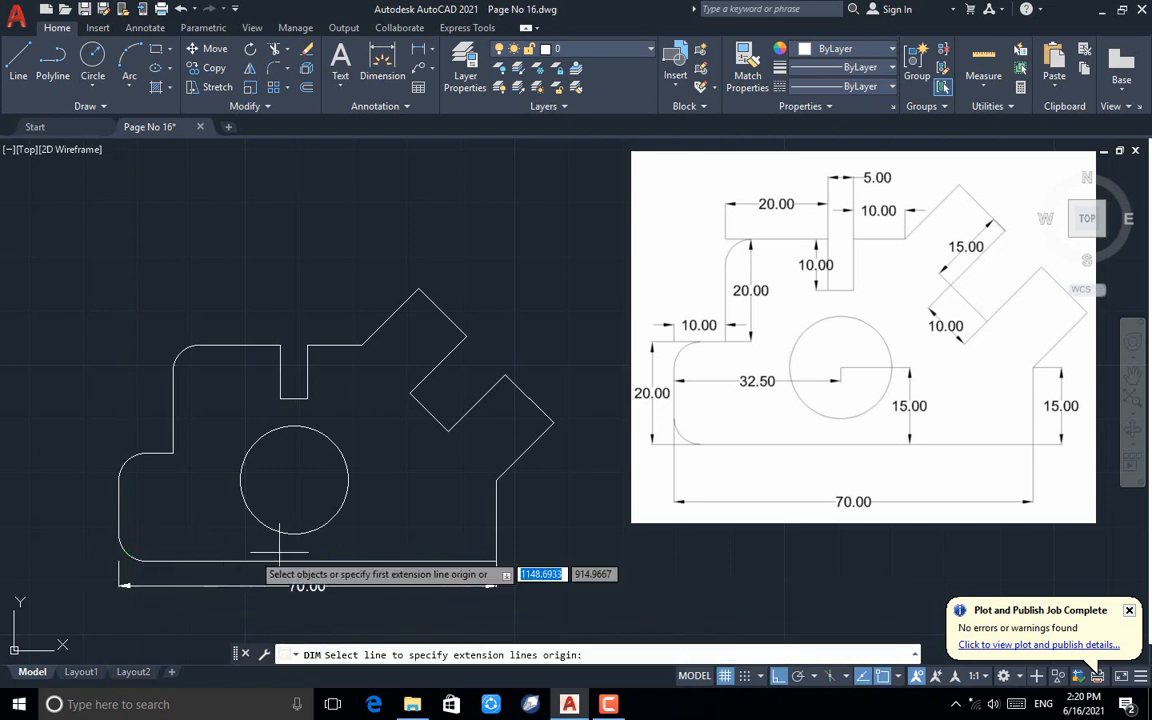
pyautogui.click(174, 455)
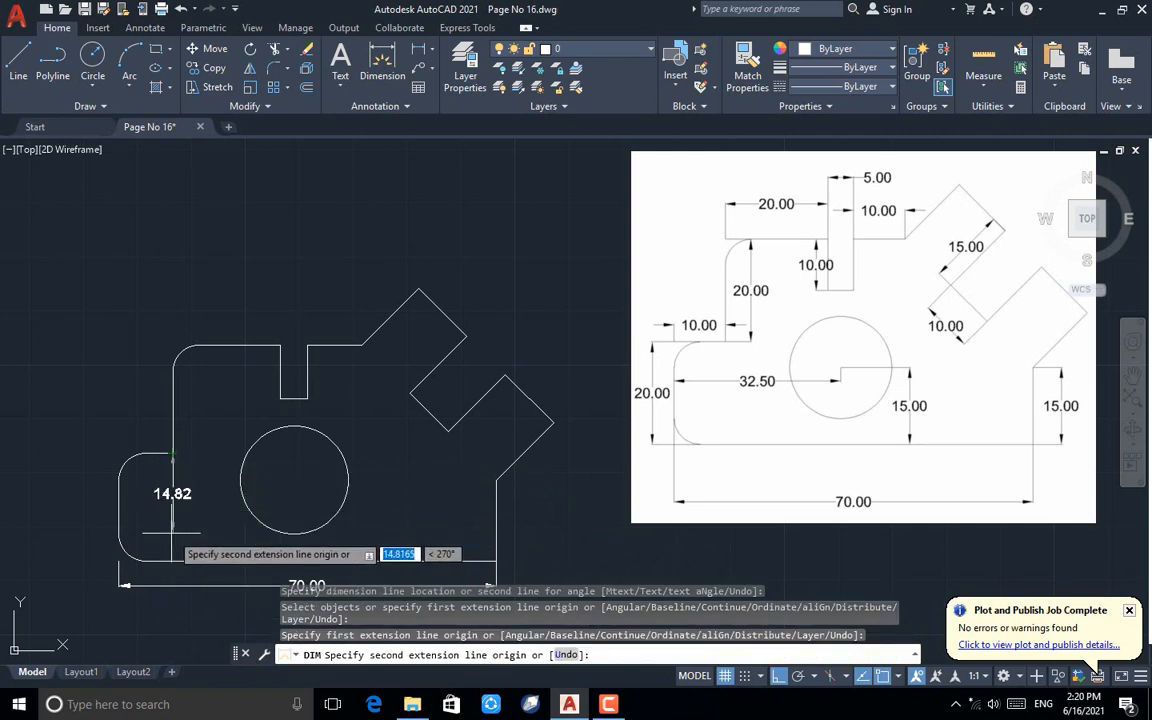
pyautogui.click(170, 562)
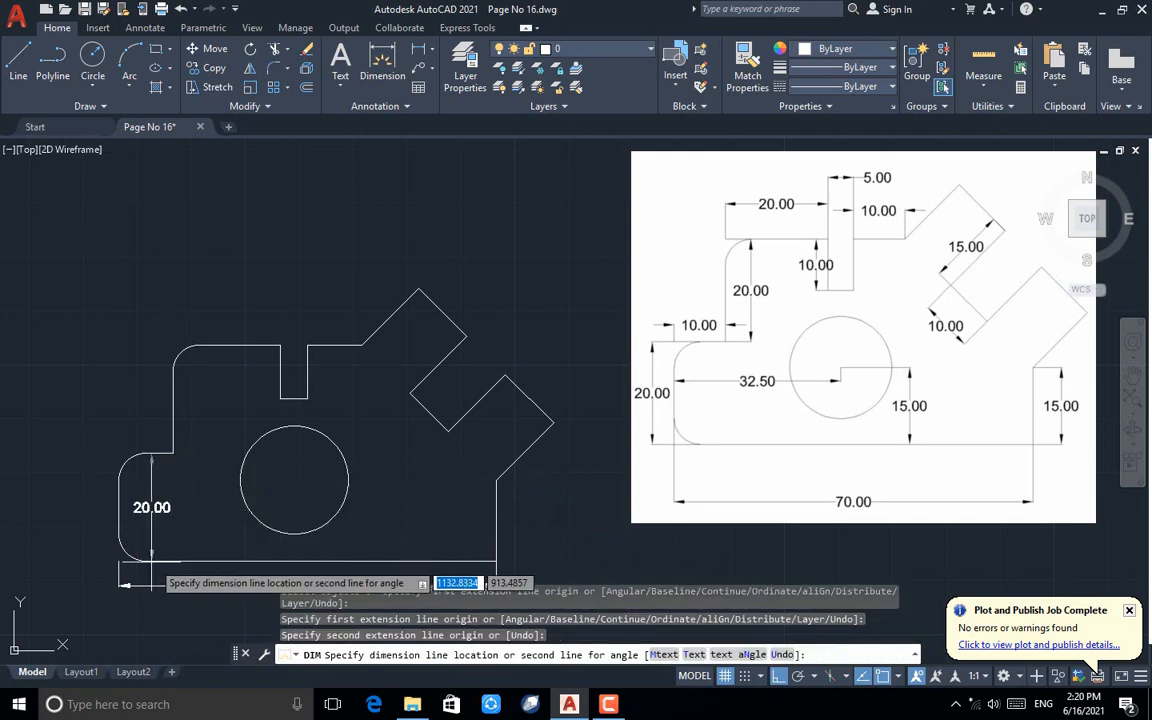
pyautogui.click(82, 515)
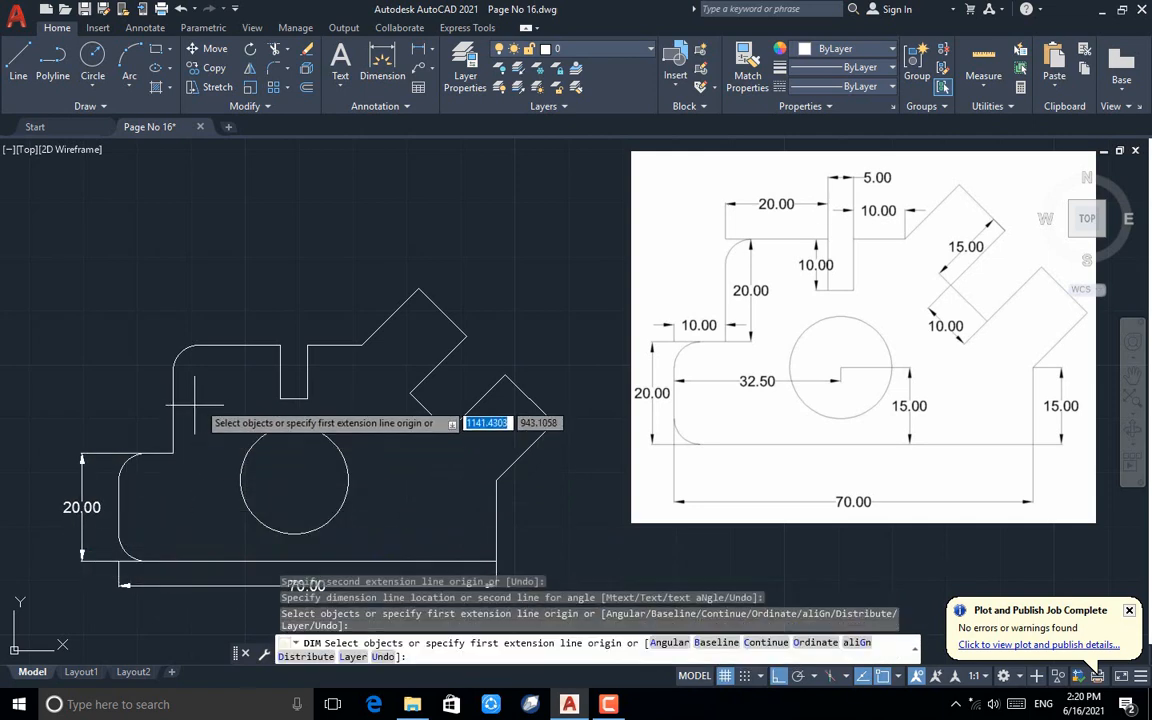
# Dimension the upper step's height inside the profile and the top edge's length from the upper-left corner to the notch, above that edge
pyautogui.click(172, 454)
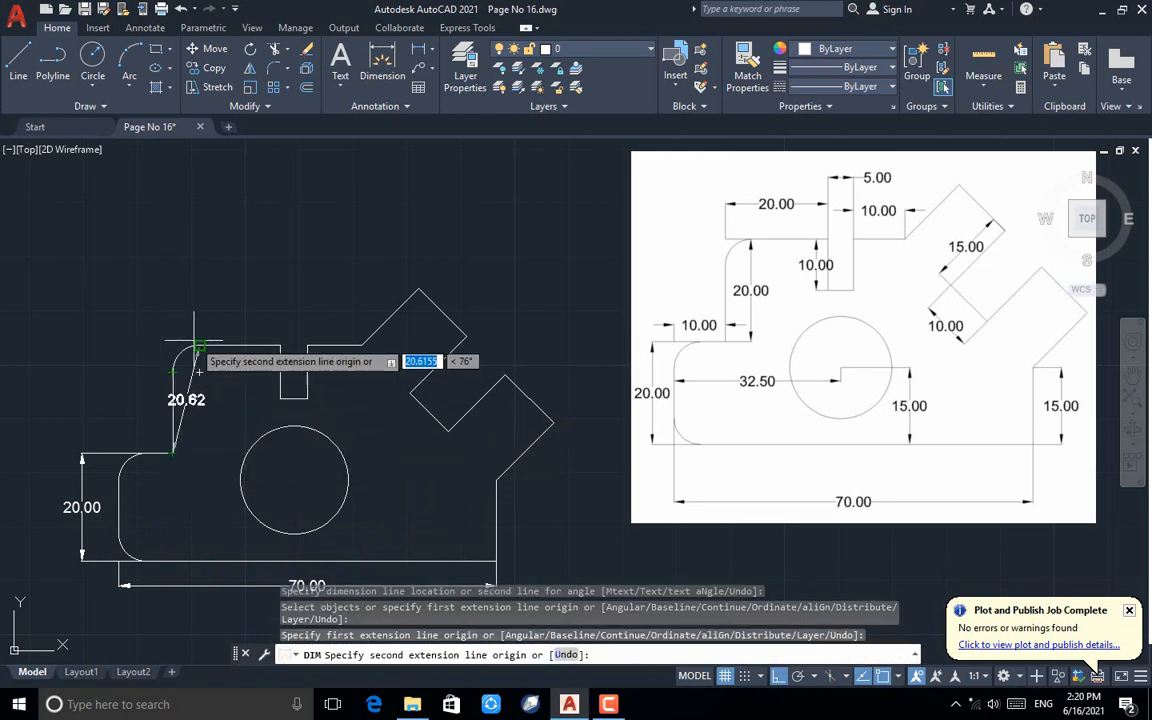
pyautogui.click(172, 346)
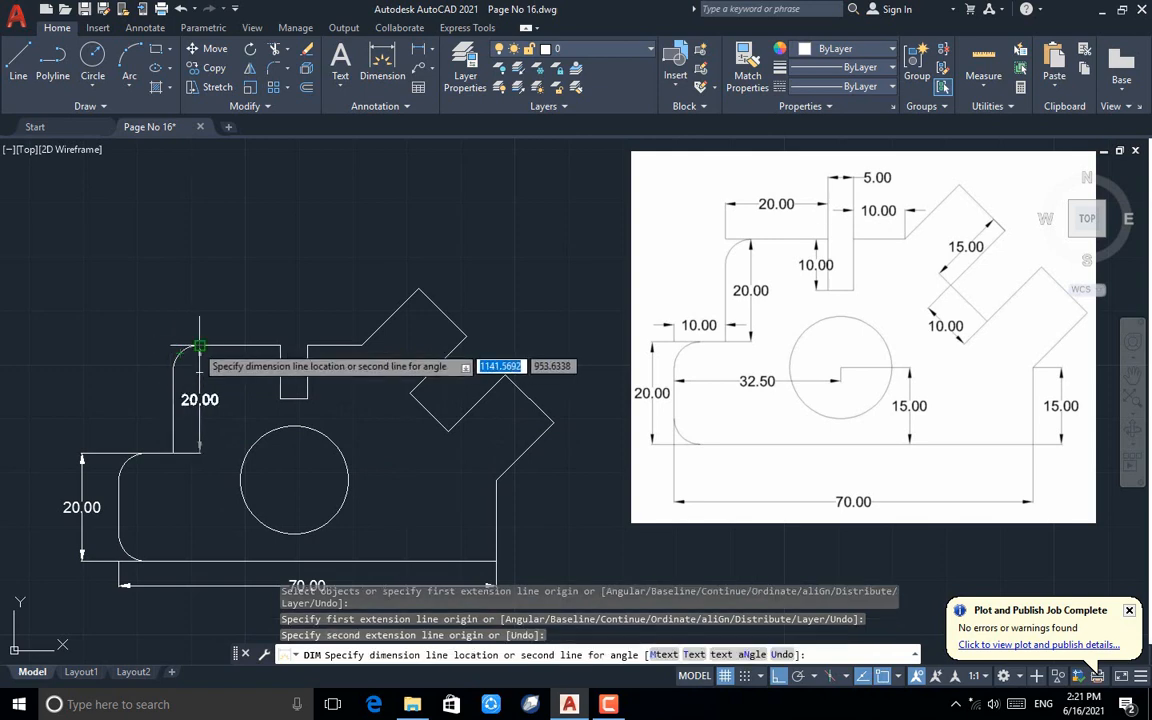
pyautogui.click(199, 346)
pyautogui.click(281, 346)
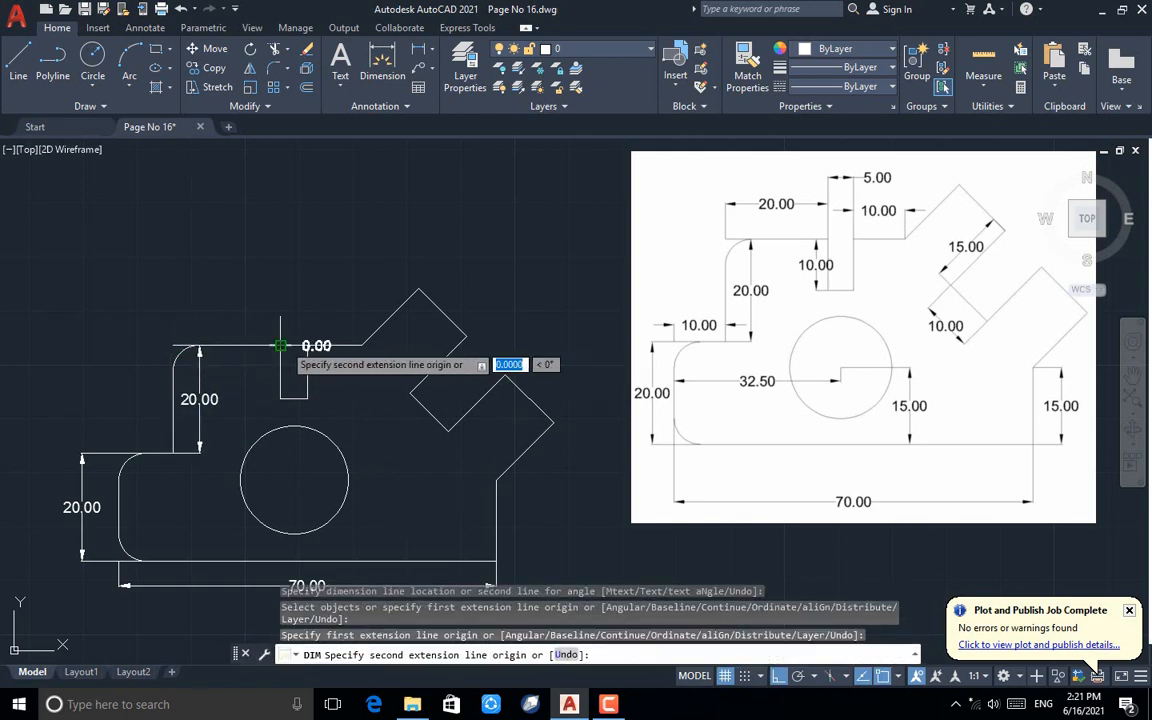
pyautogui.click(172, 346)
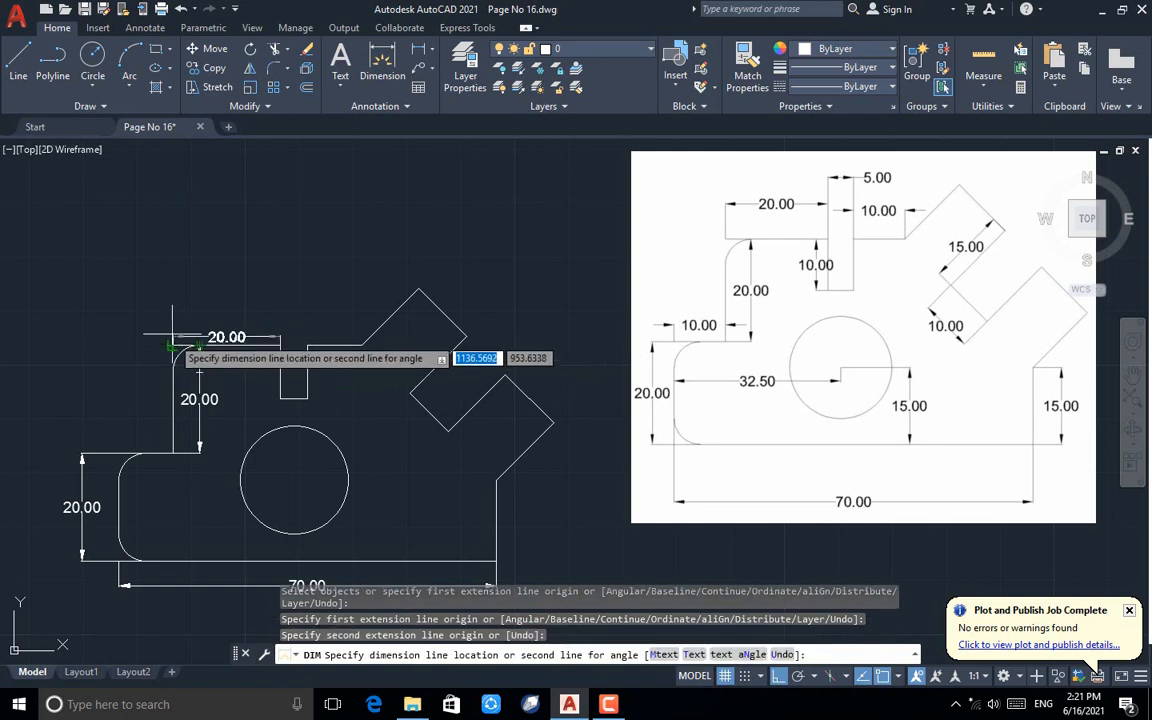
pyautogui.click(172, 309)
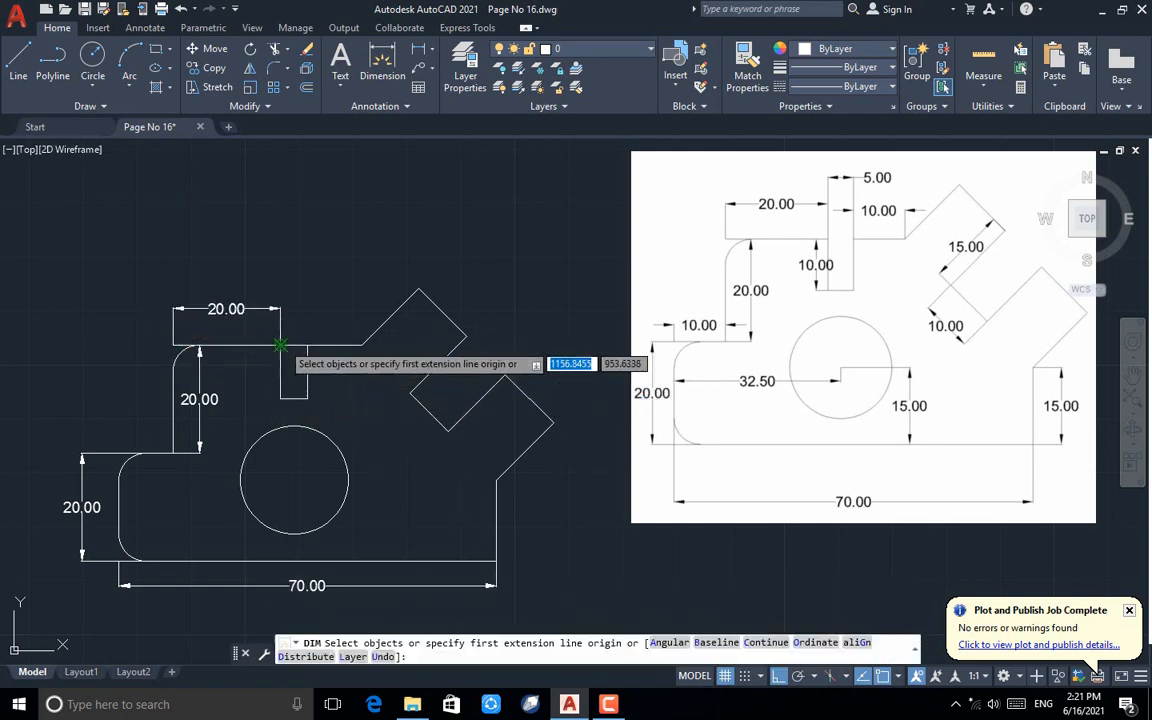
# Dimension the notch's width above the top edge and its depth along its left side
pyautogui.click(280, 346)
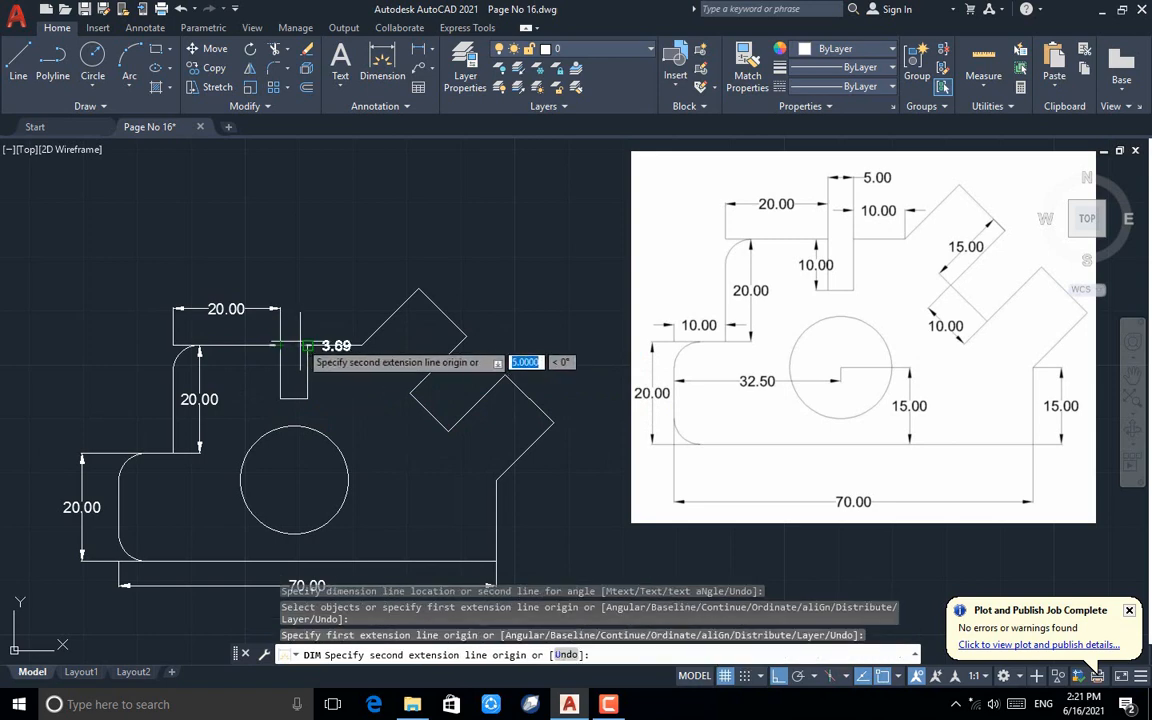
pyautogui.click(307, 346)
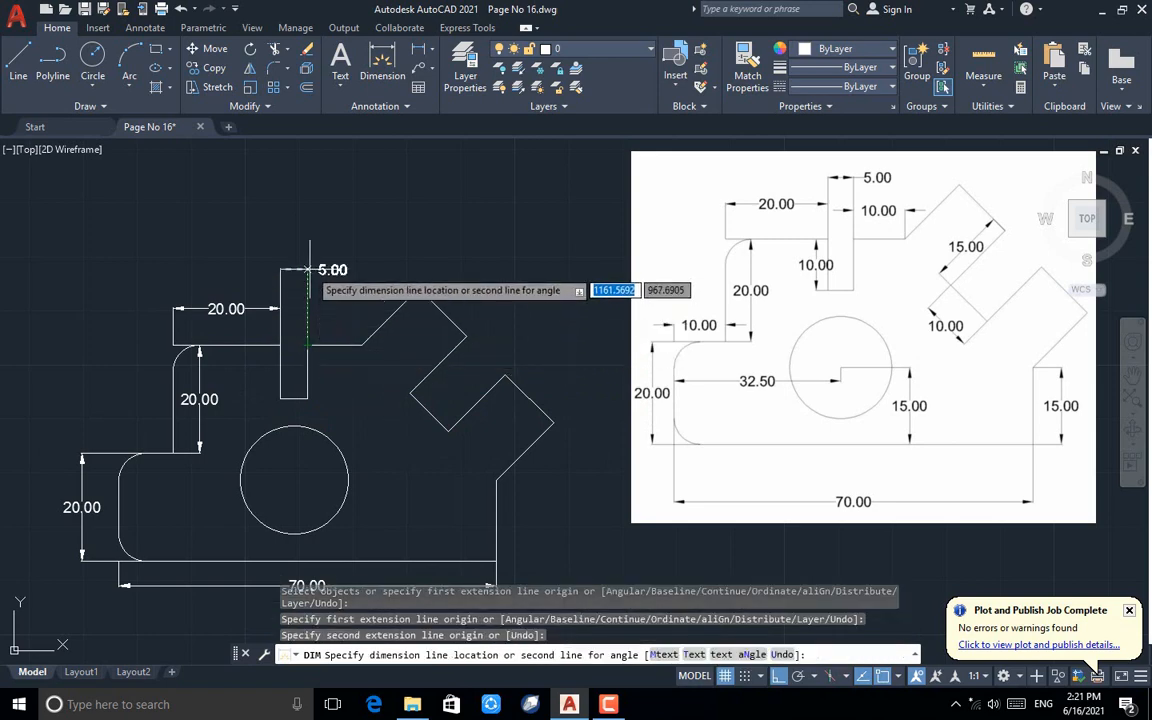
pyautogui.click(302, 270)
pyautogui.click(280, 345)
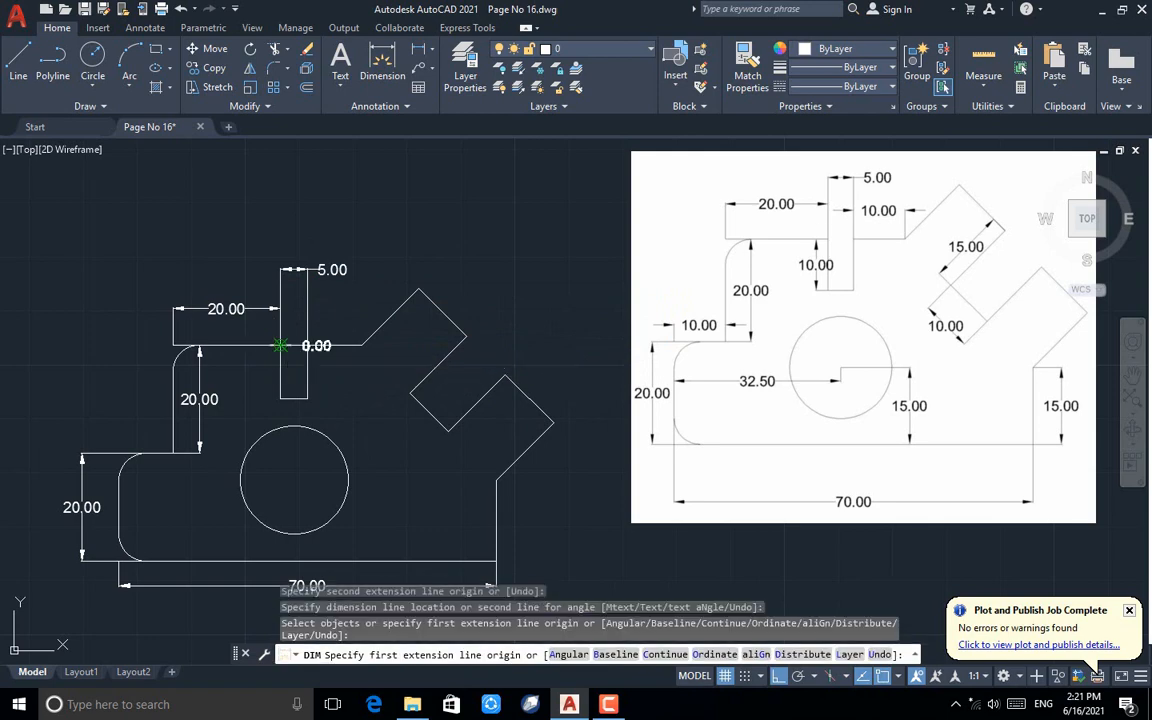
pyautogui.click(280, 398)
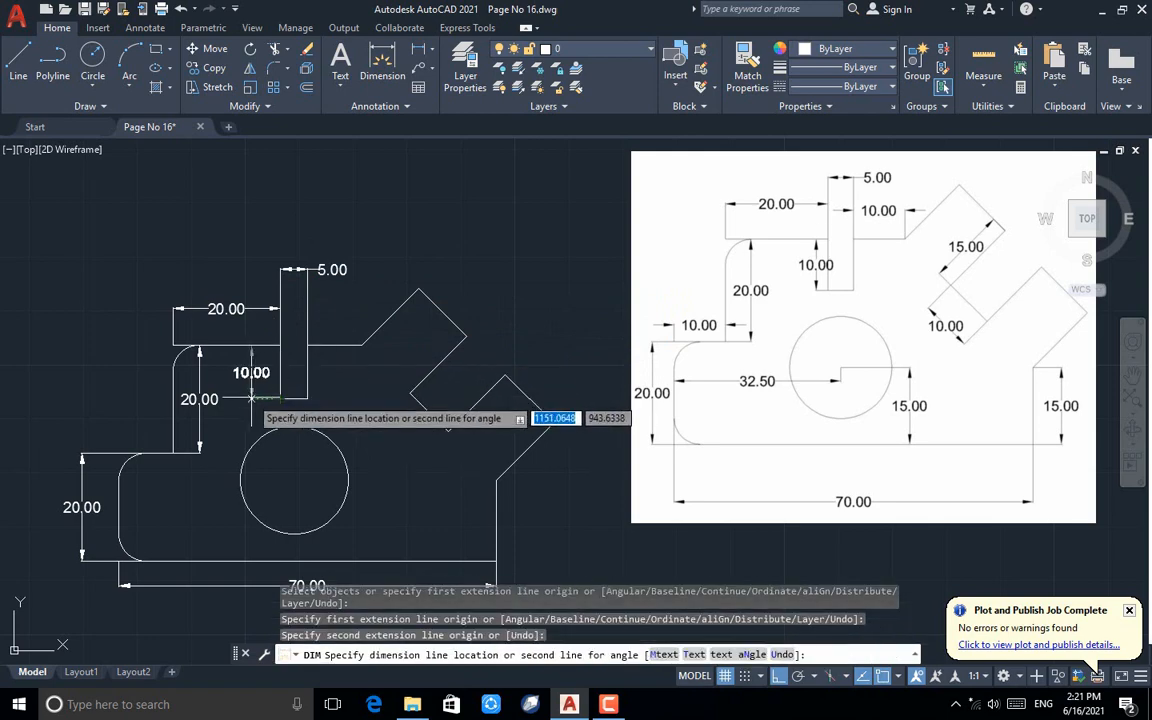
pyautogui.click(259, 395)
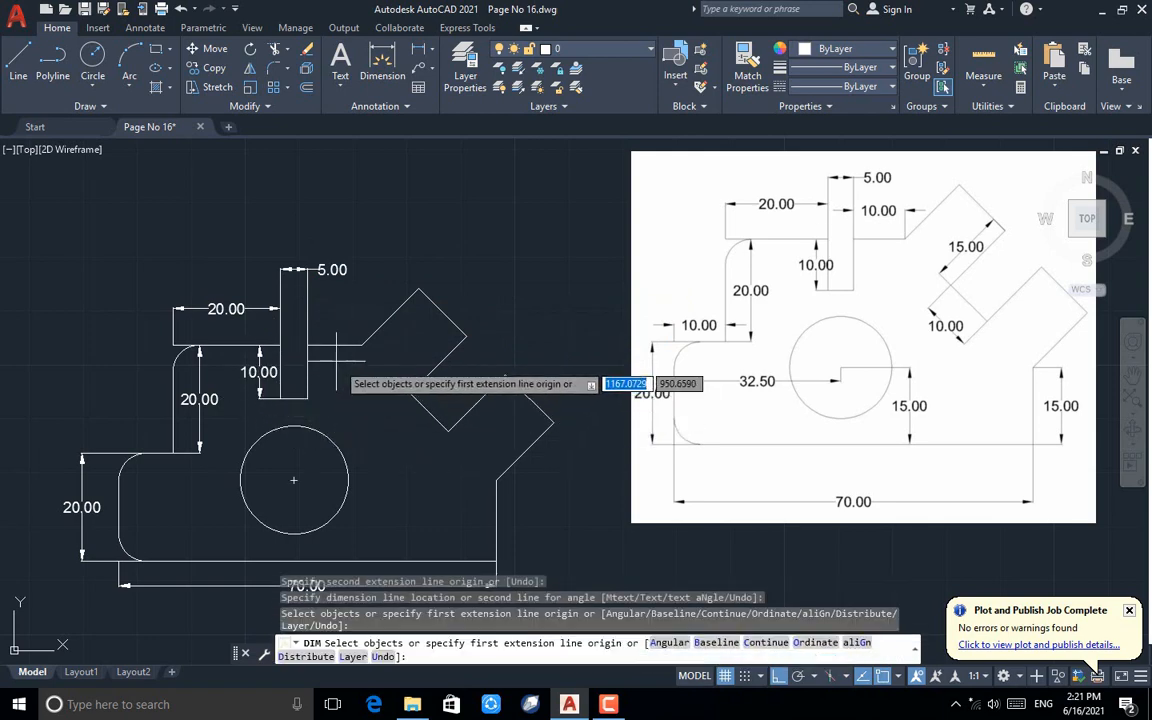
# Dimension the top edge between the notch's right side and the start of the upper angled arm, just above that edge
pyautogui.click(307, 346)
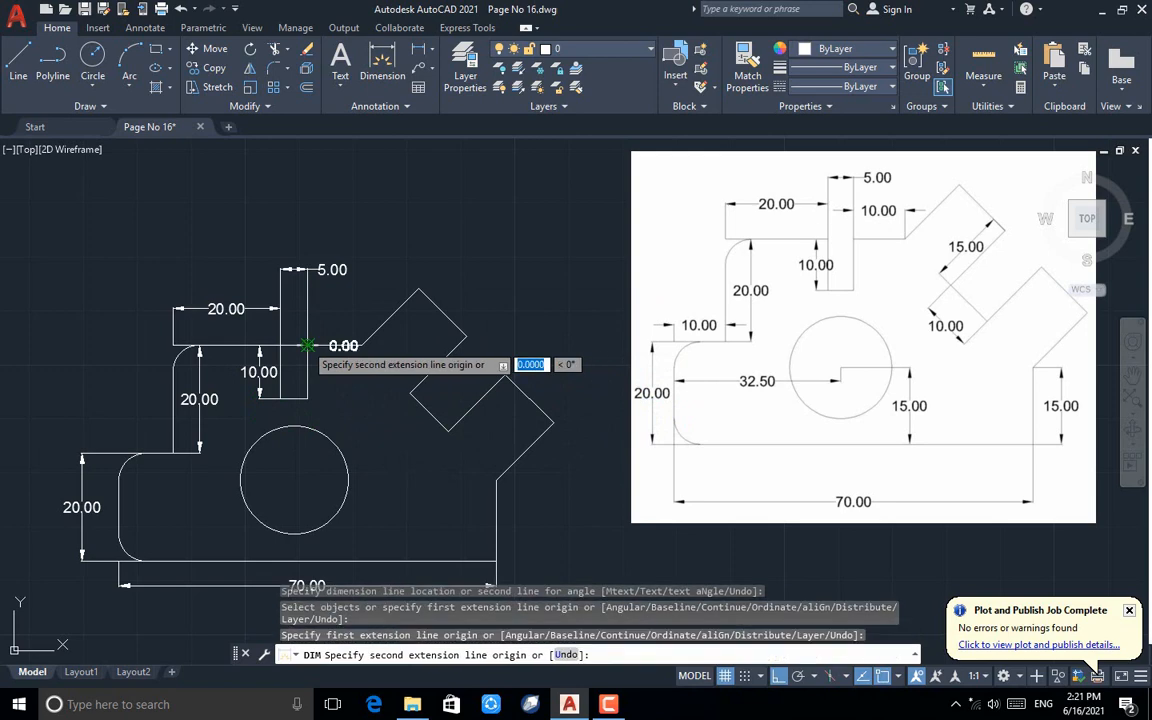
pyautogui.click(362, 345)
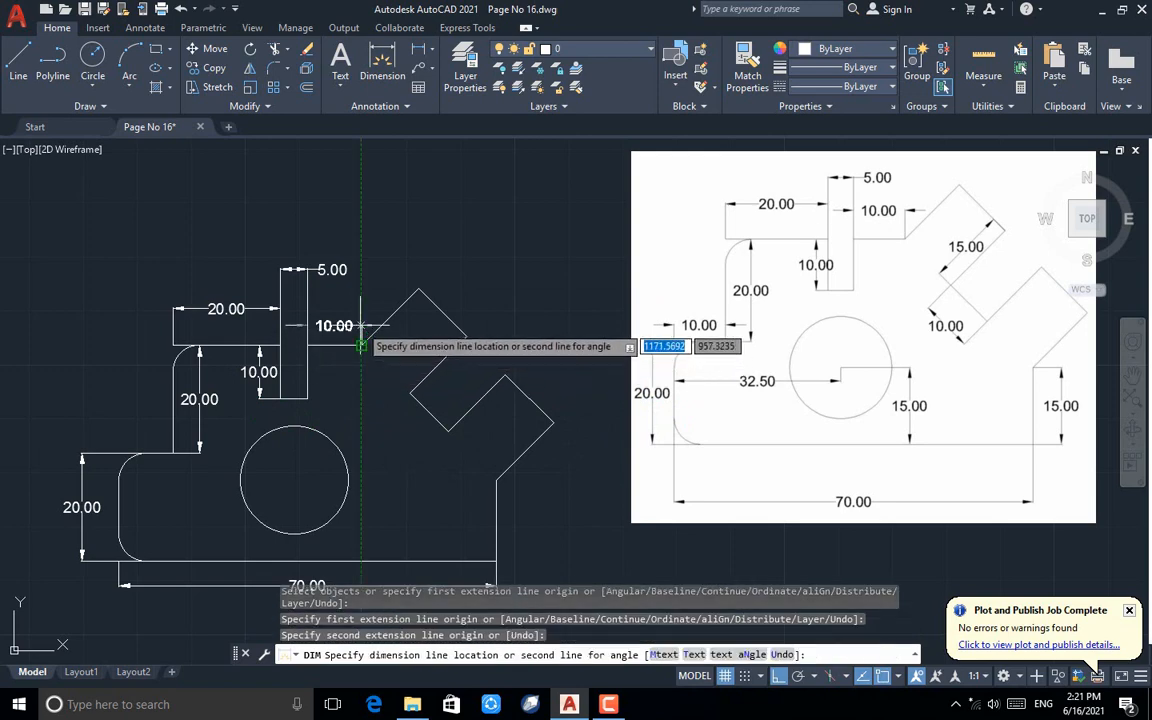
pyautogui.click(360, 326)
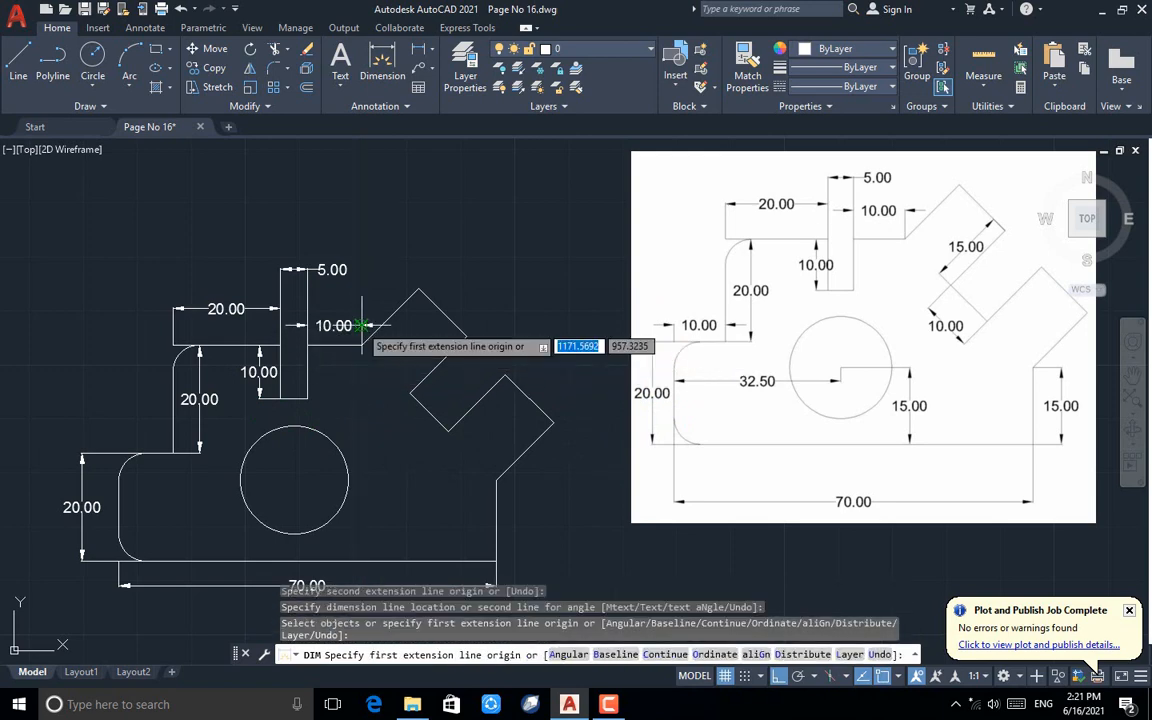
# Add aligned dimensions, with Ortho off, to the short edge between the two angled arms and to the upper arm's lower edge, both inside the profile
pyautogui.press('F8')
pyautogui.click(418, 398)
pyautogui.click(403, 416)
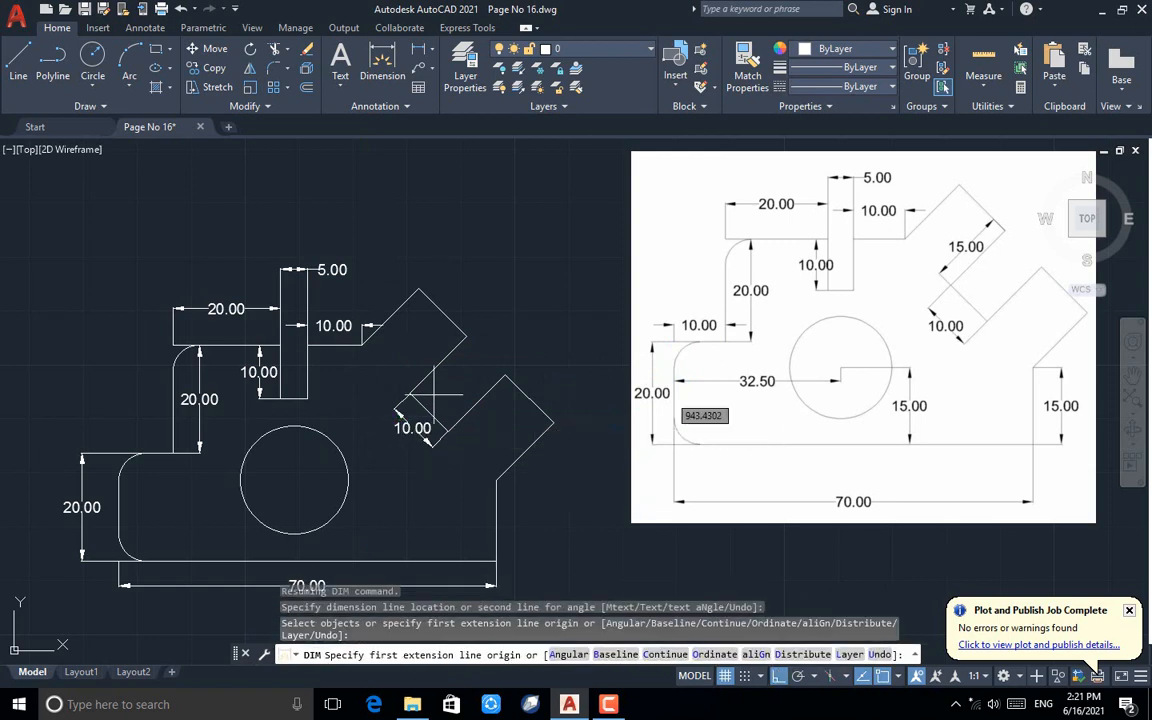
pyautogui.click(465, 337)
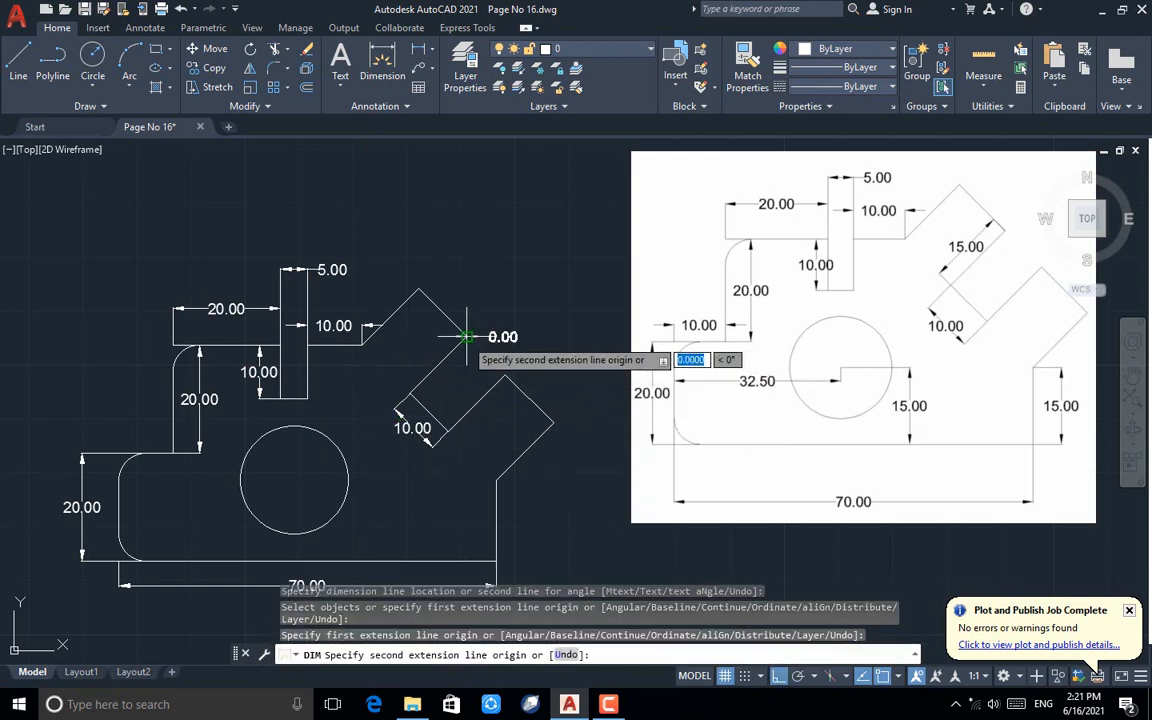
pyautogui.click(410, 393)
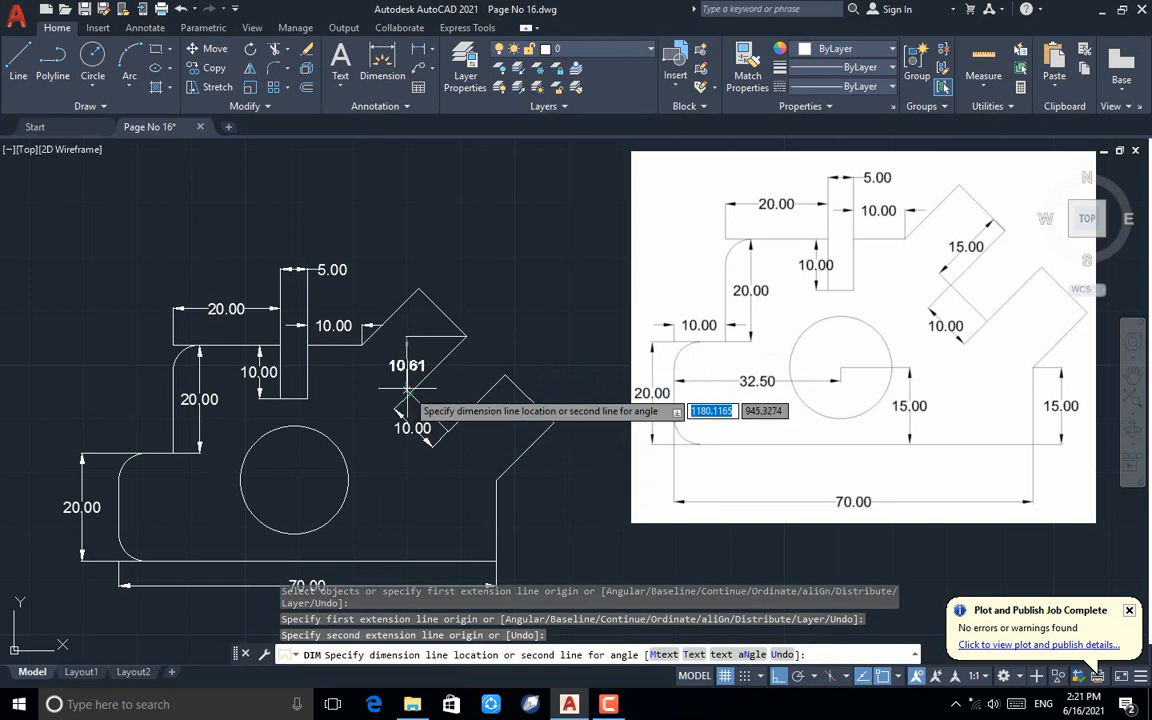
pyautogui.press('F8')
pyautogui.click(406, 388)
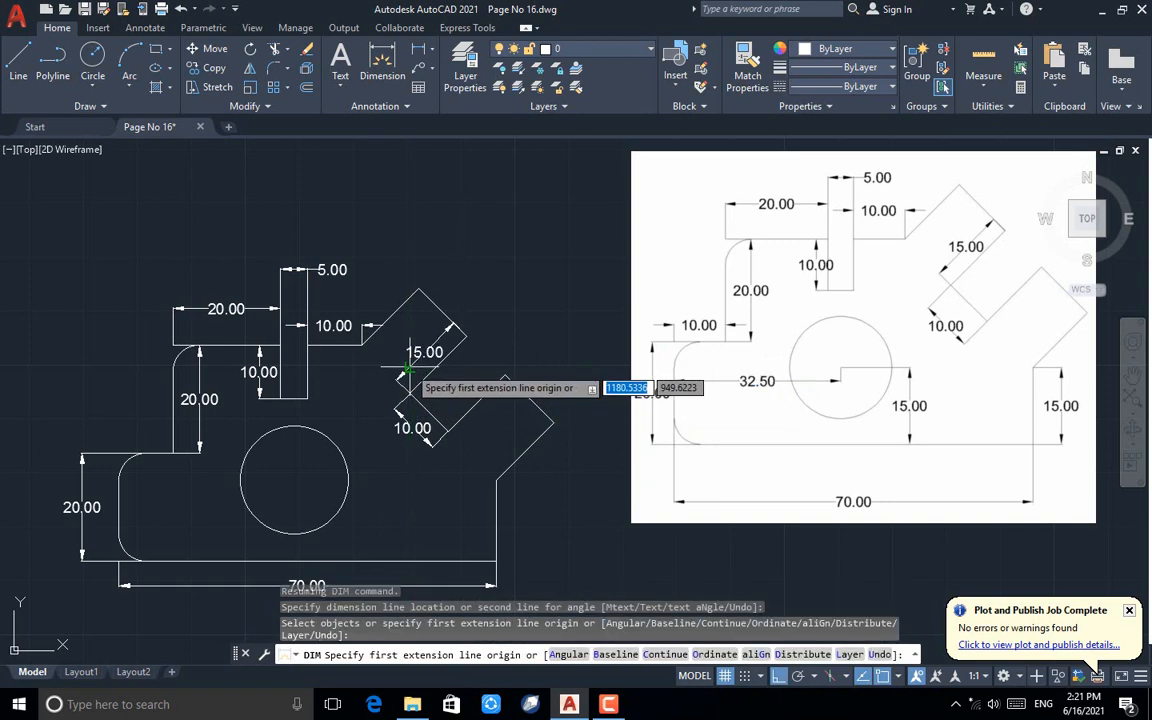
# Dimension the height of the profile's right vertical edge, just outside the edge
pyautogui.click(497, 480)
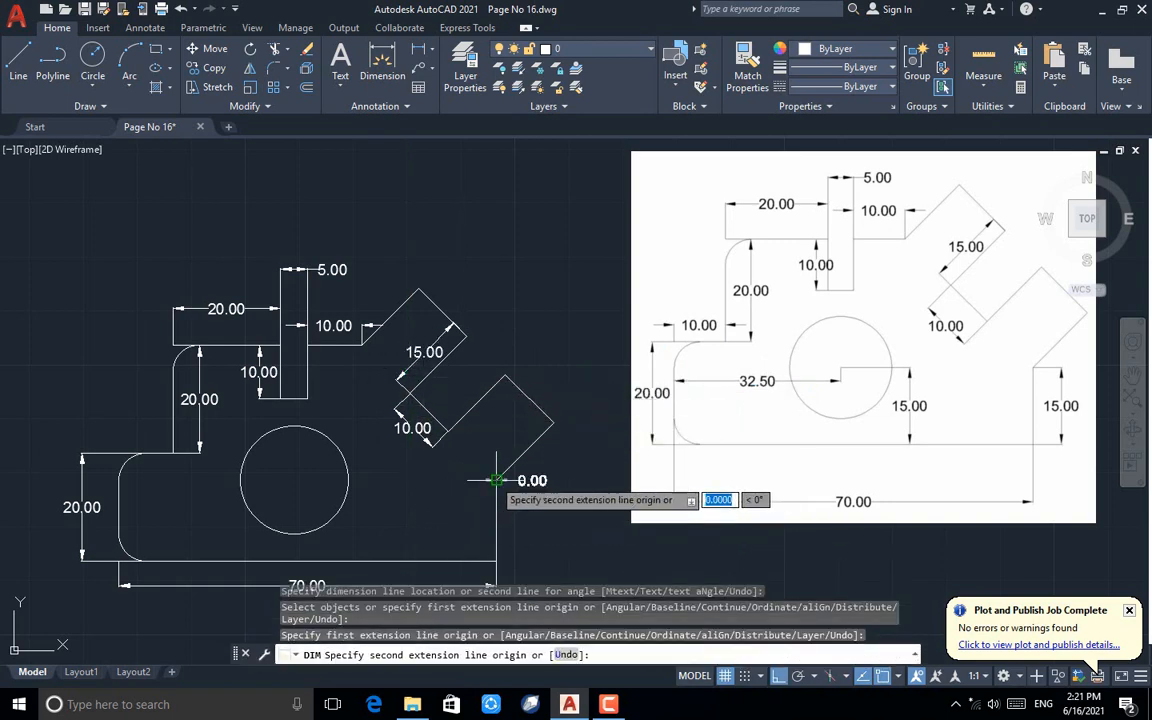
pyautogui.click(497, 560)
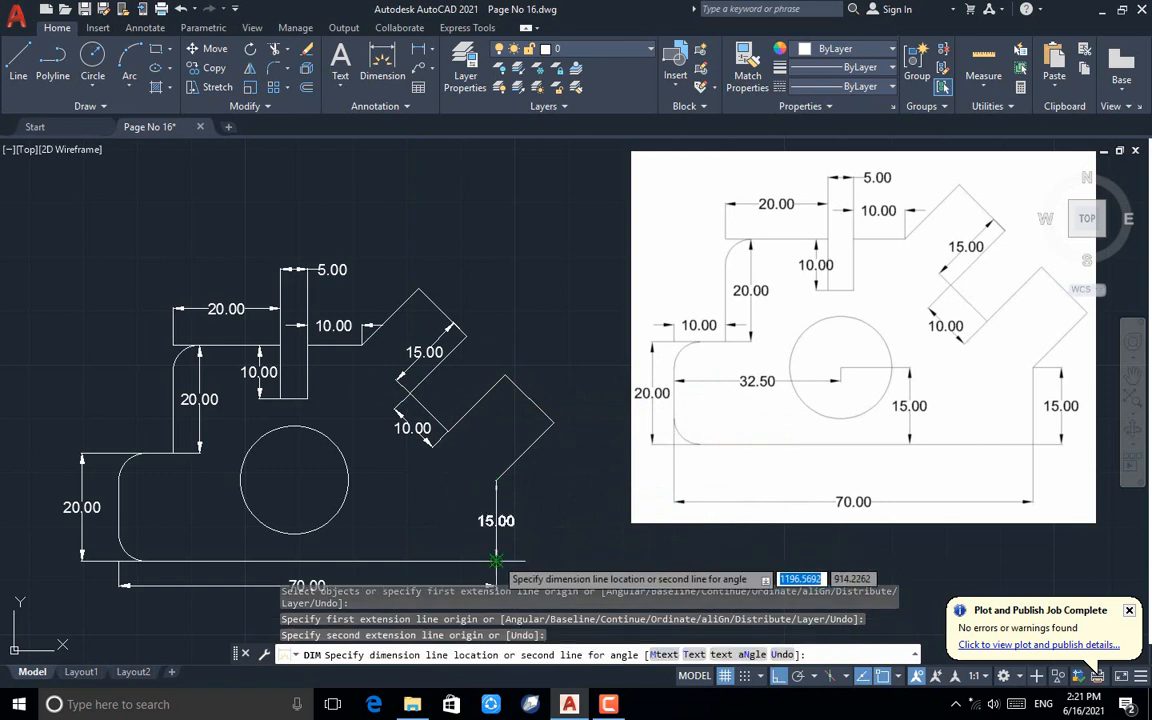
pyautogui.click(513, 550)
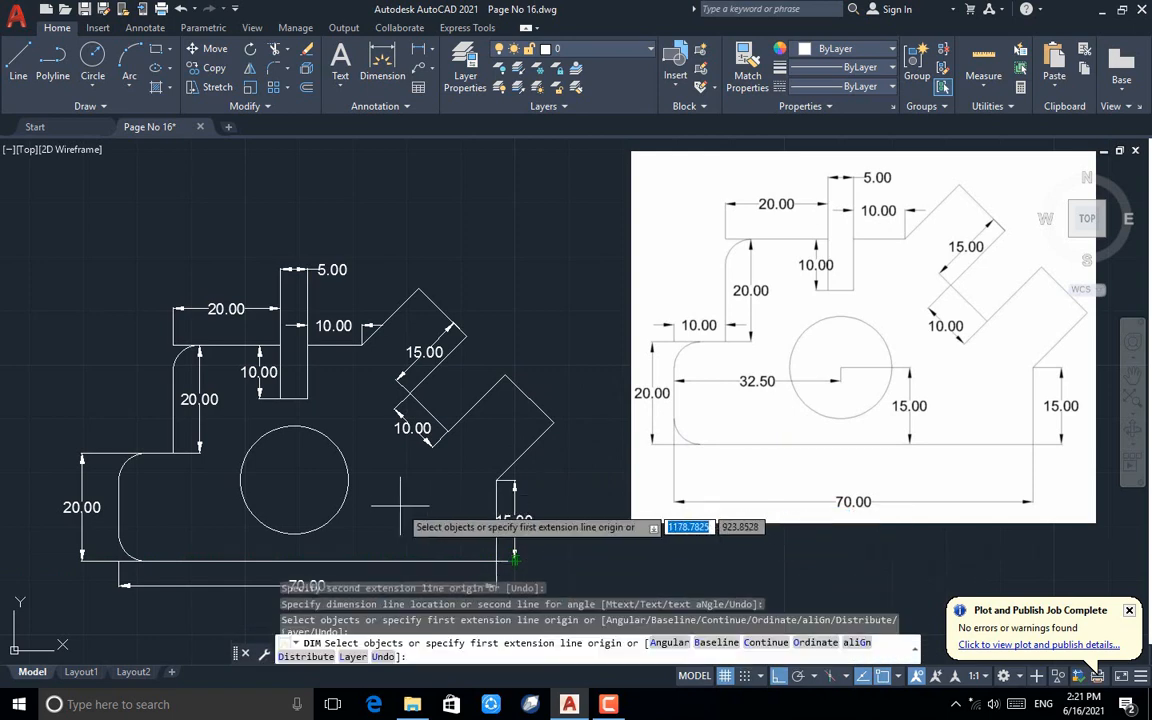
# Dimension the circle centre's height above the base and its horizontal distance from the left edge, and end the dimension command
pyautogui.click(294, 481)
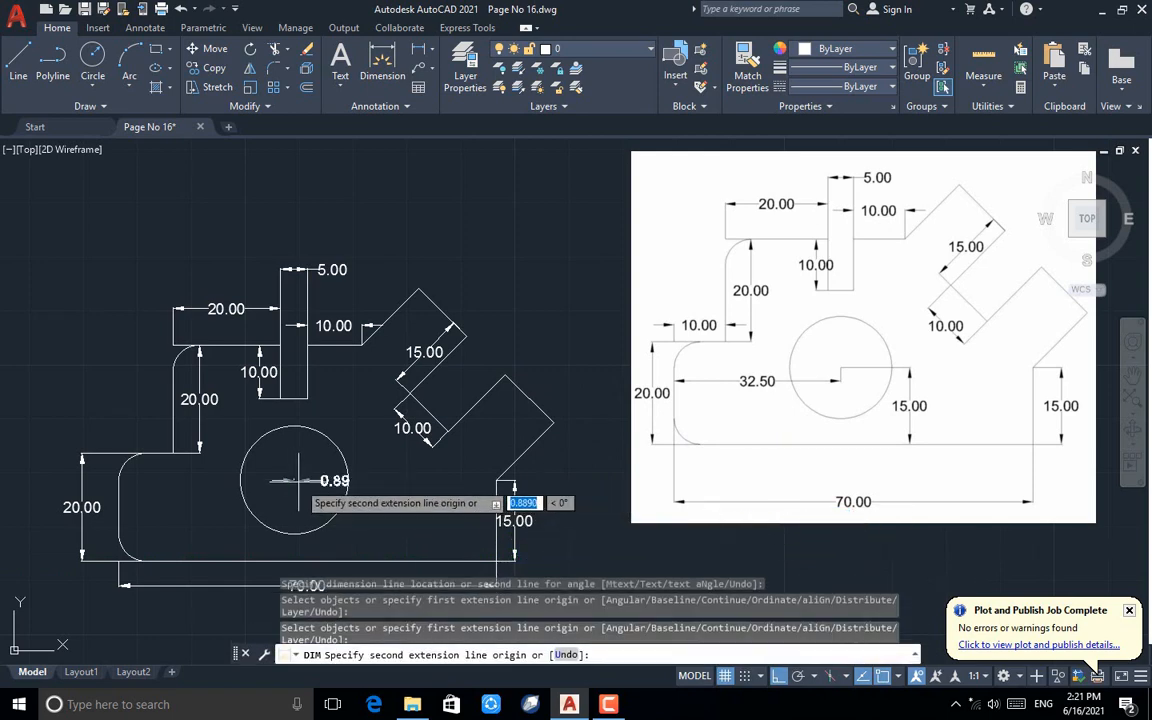
pyautogui.click(294, 560)
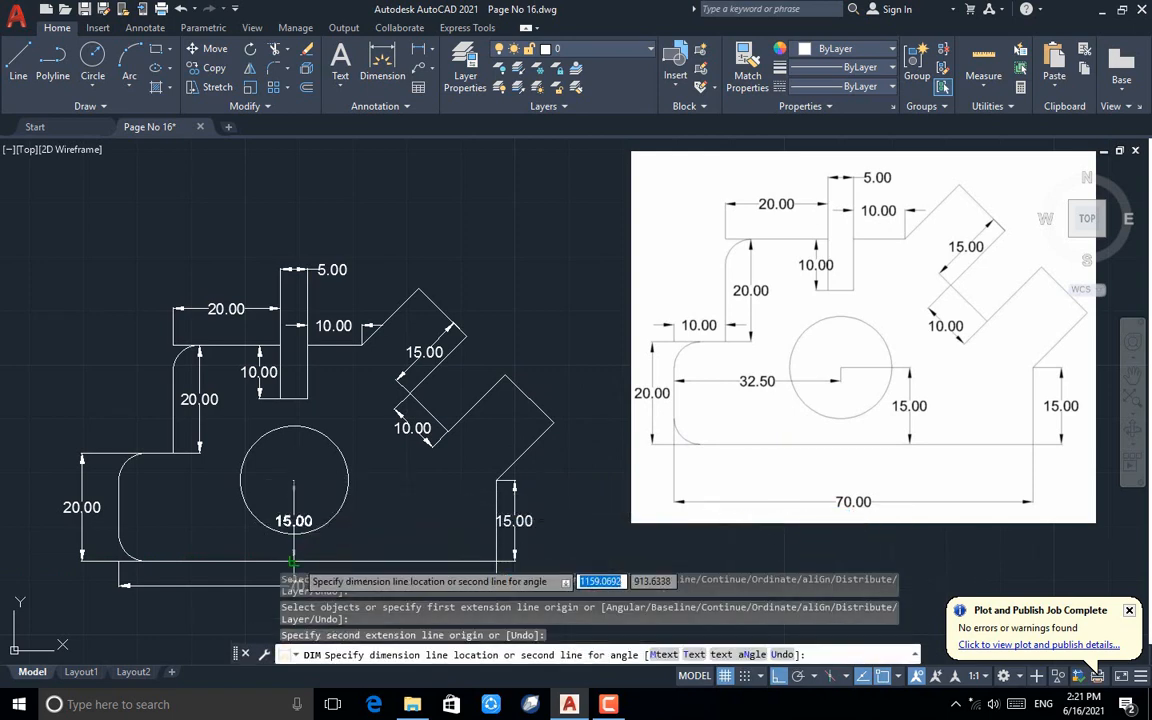
pyautogui.click(364, 541)
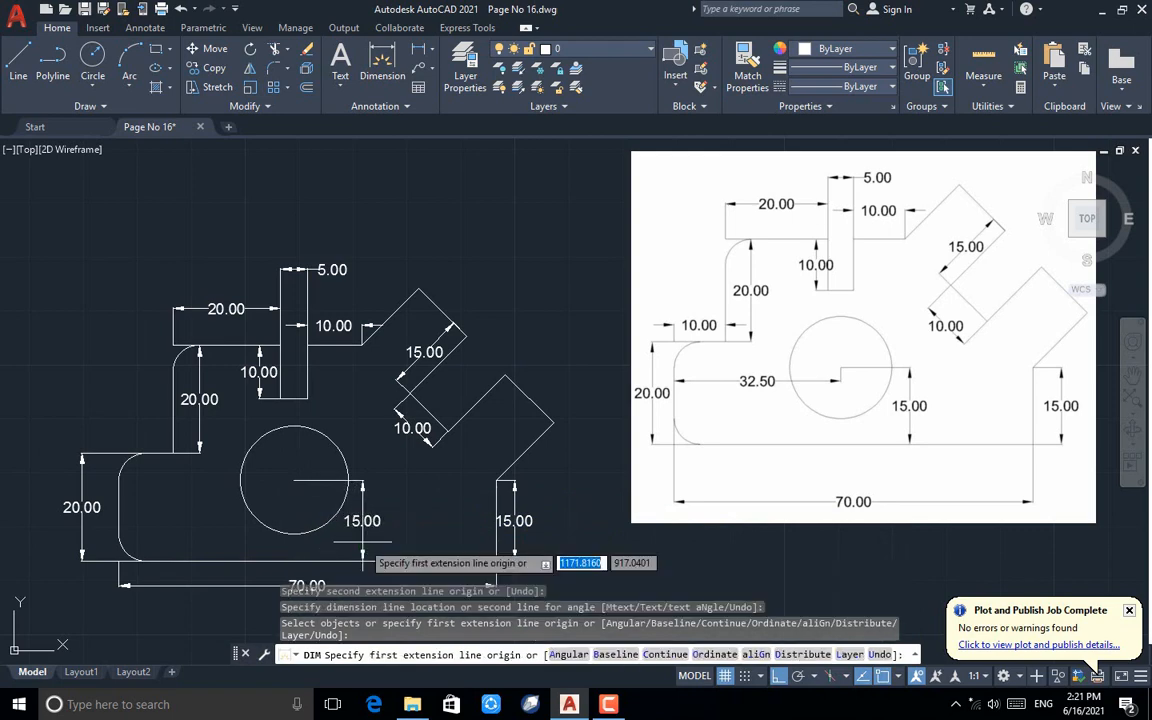
pyautogui.click(294, 481)
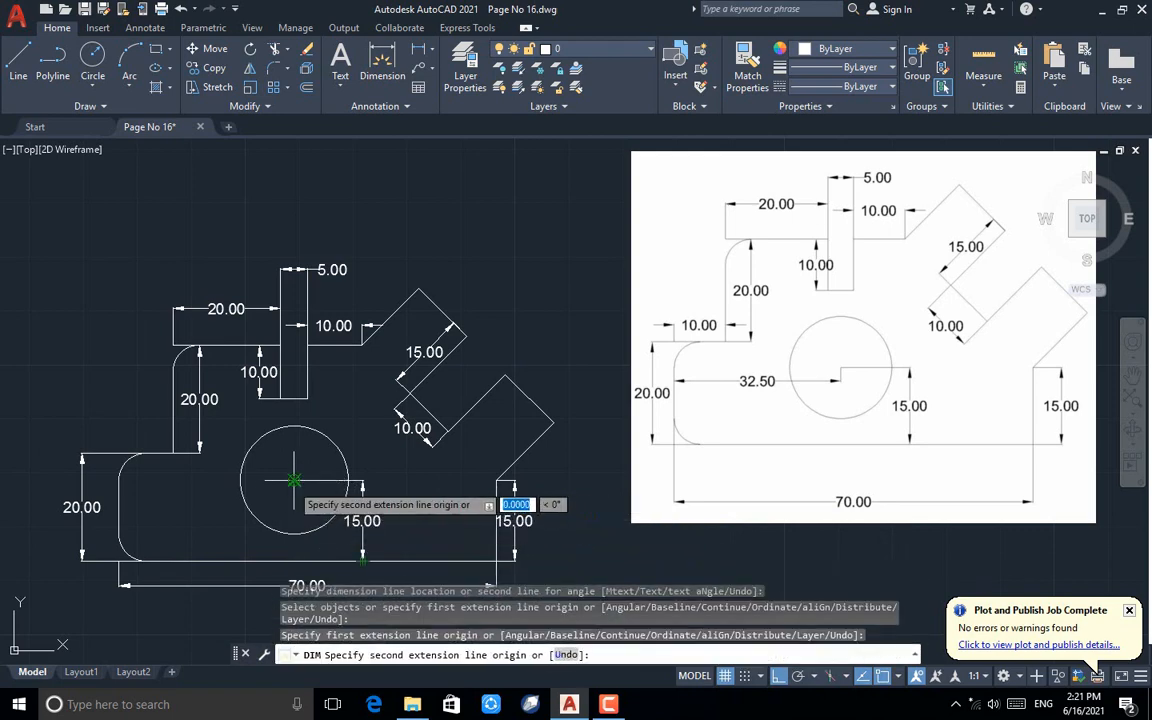
pyautogui.click(118, 481)
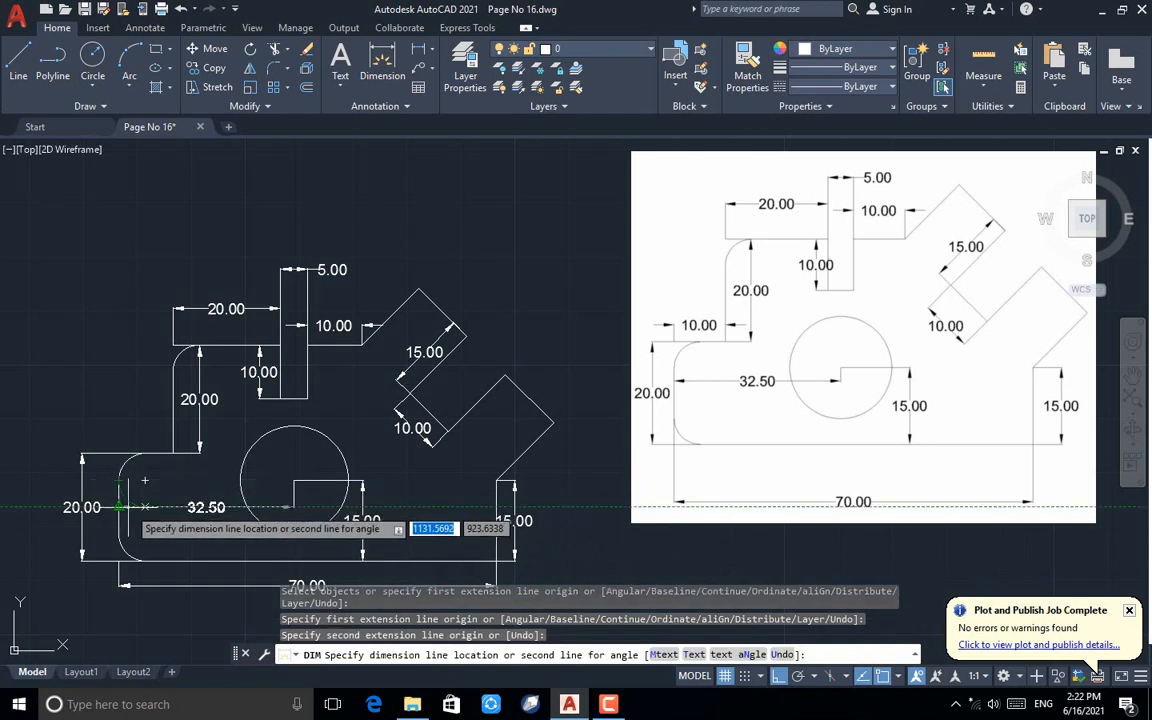
pyautogui.click(124, 507)
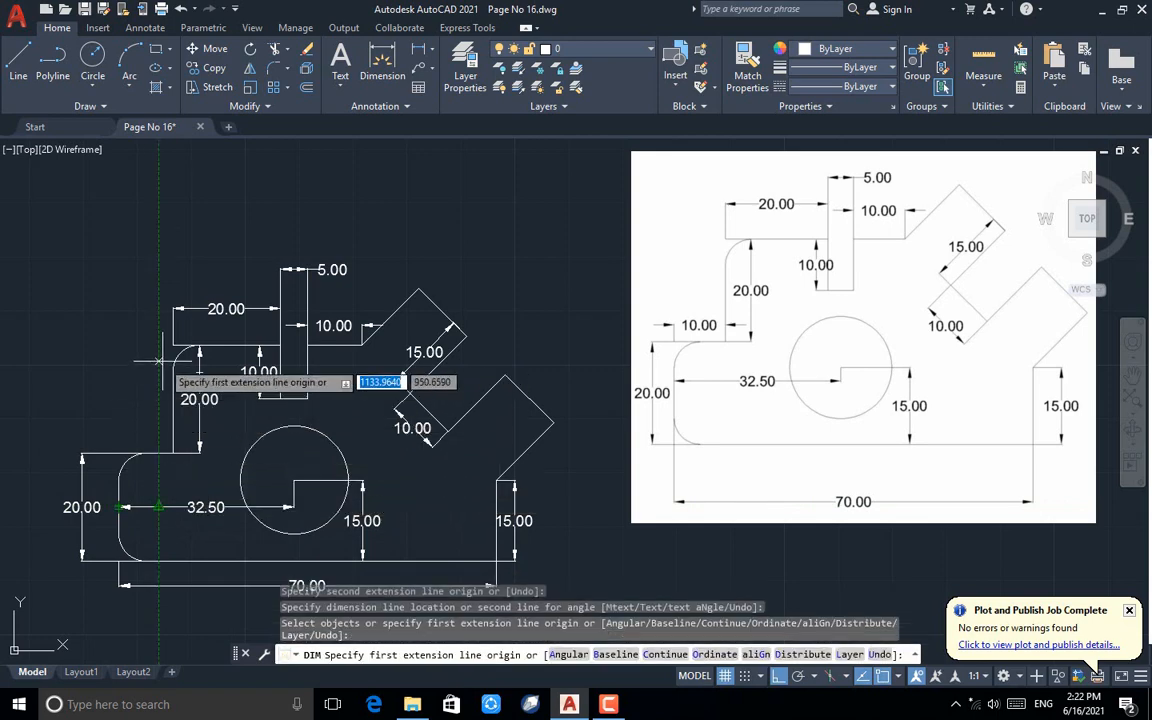
pyautogui.press('Return')
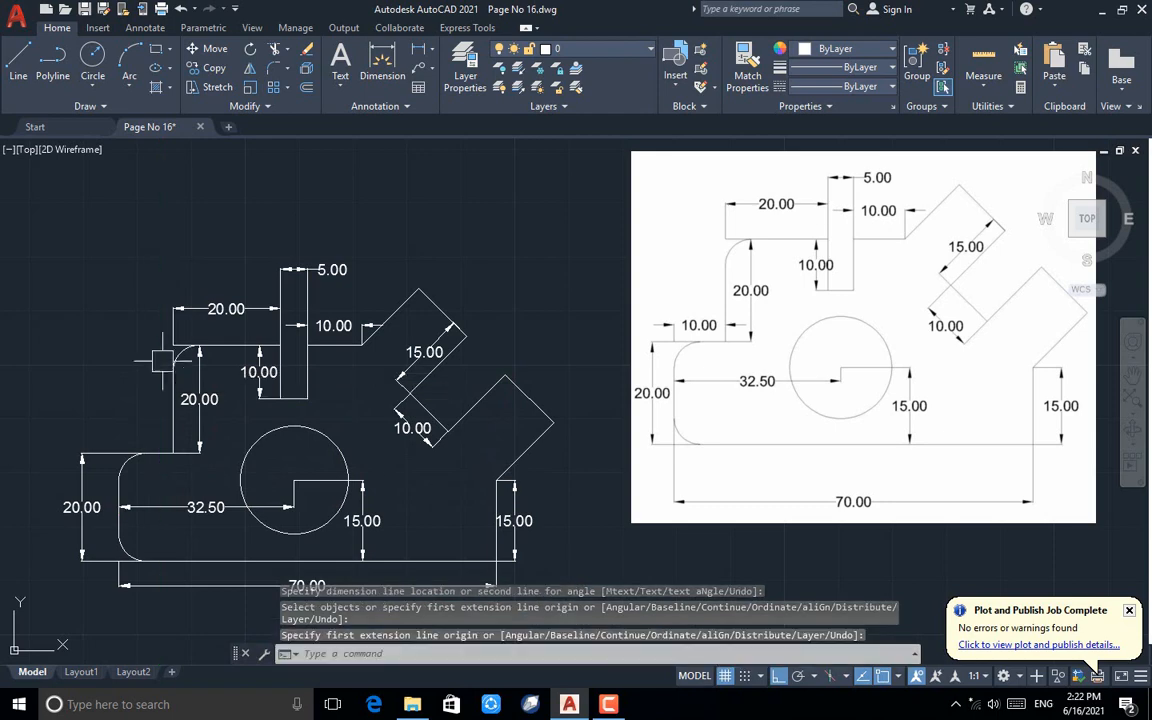
# Dimension the lower step's ledge width from the foot of the upper step to the profile's left edge, above the ledge
pyautogui.press('Return')
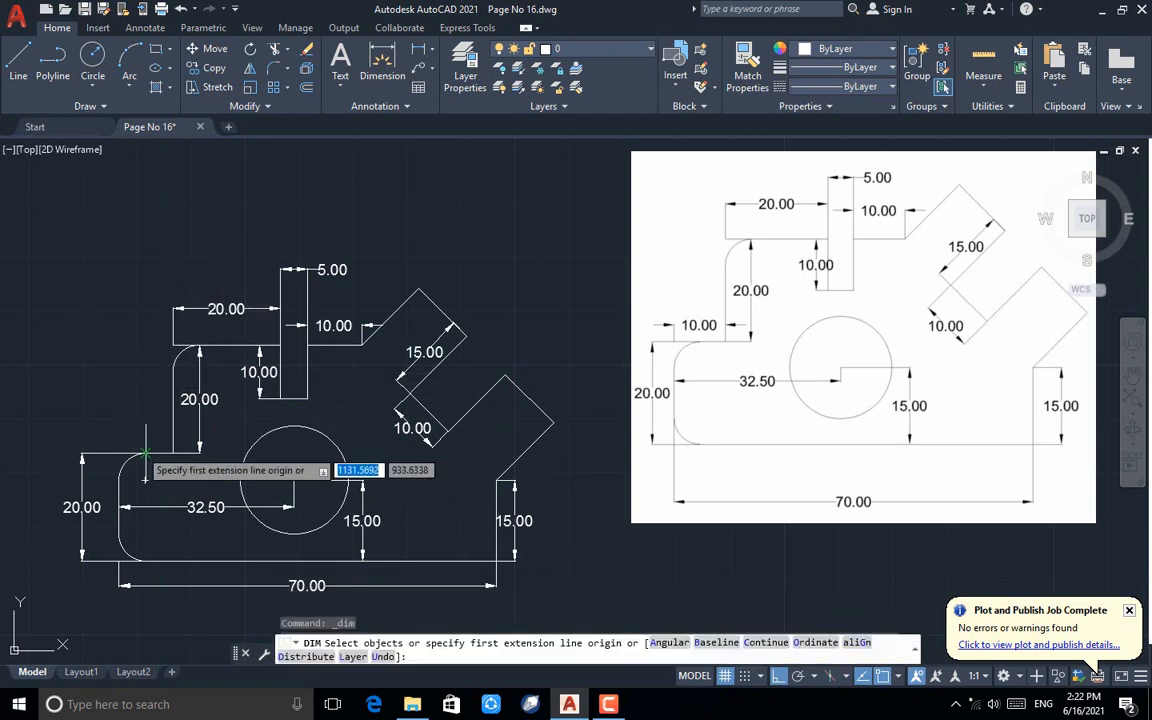
pyautogui.click(170, 455)
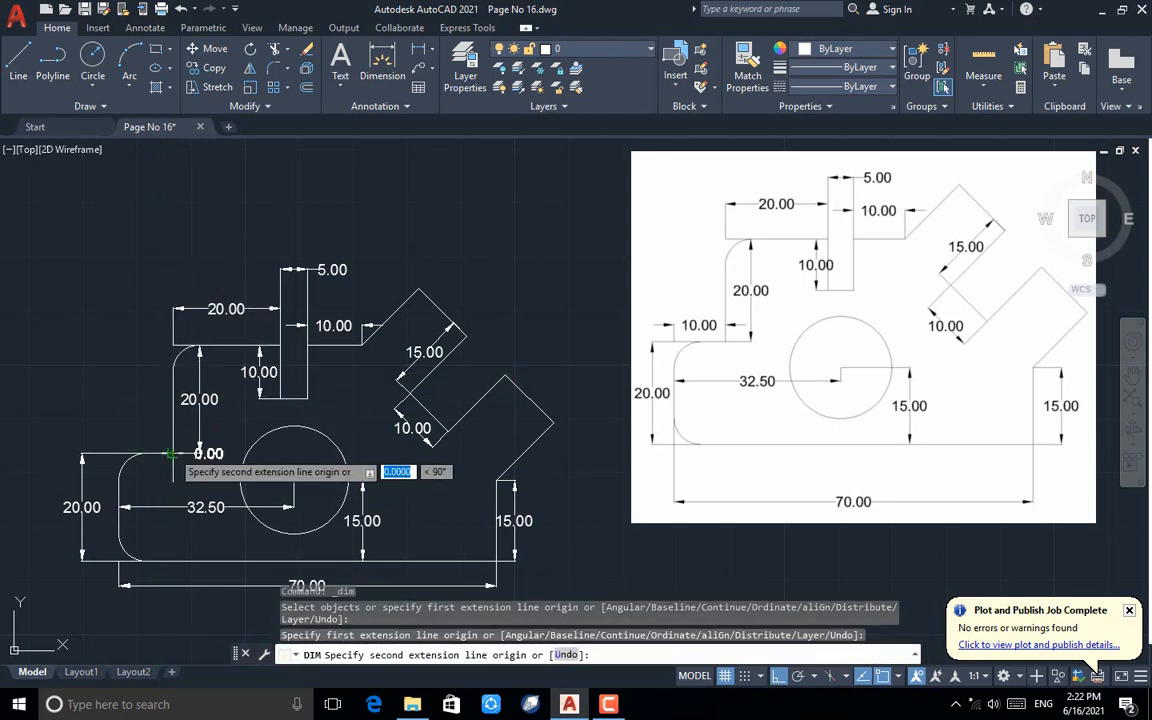
pyautogui.click(118, 455)
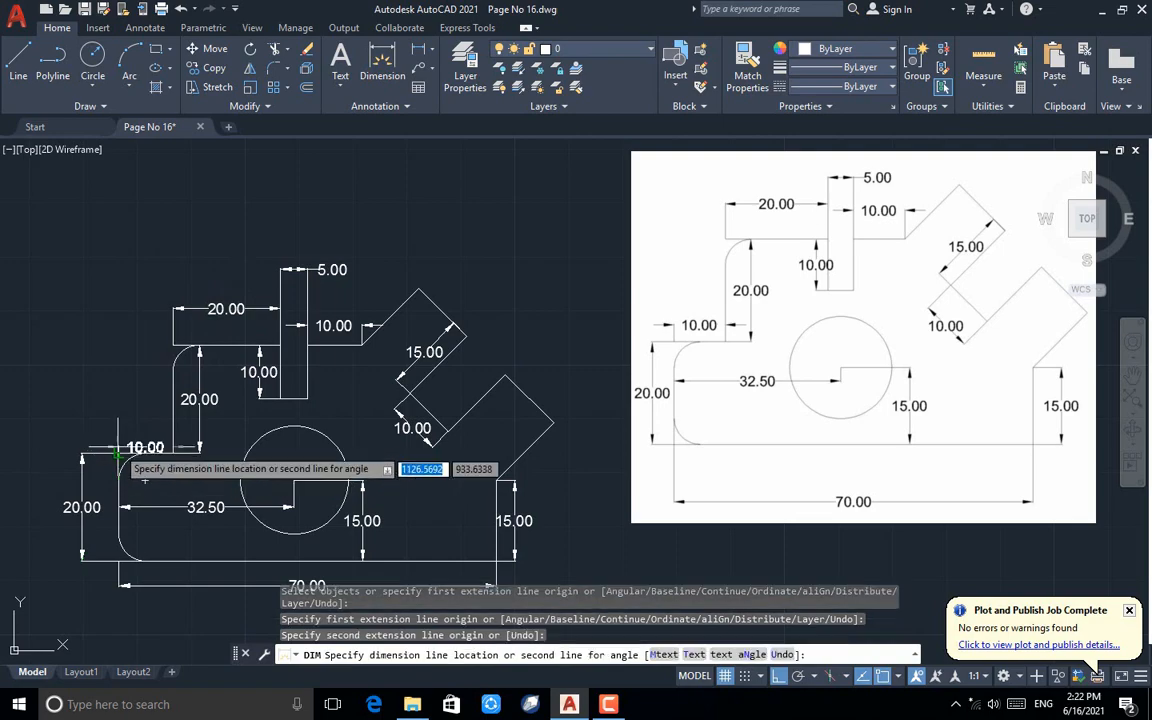